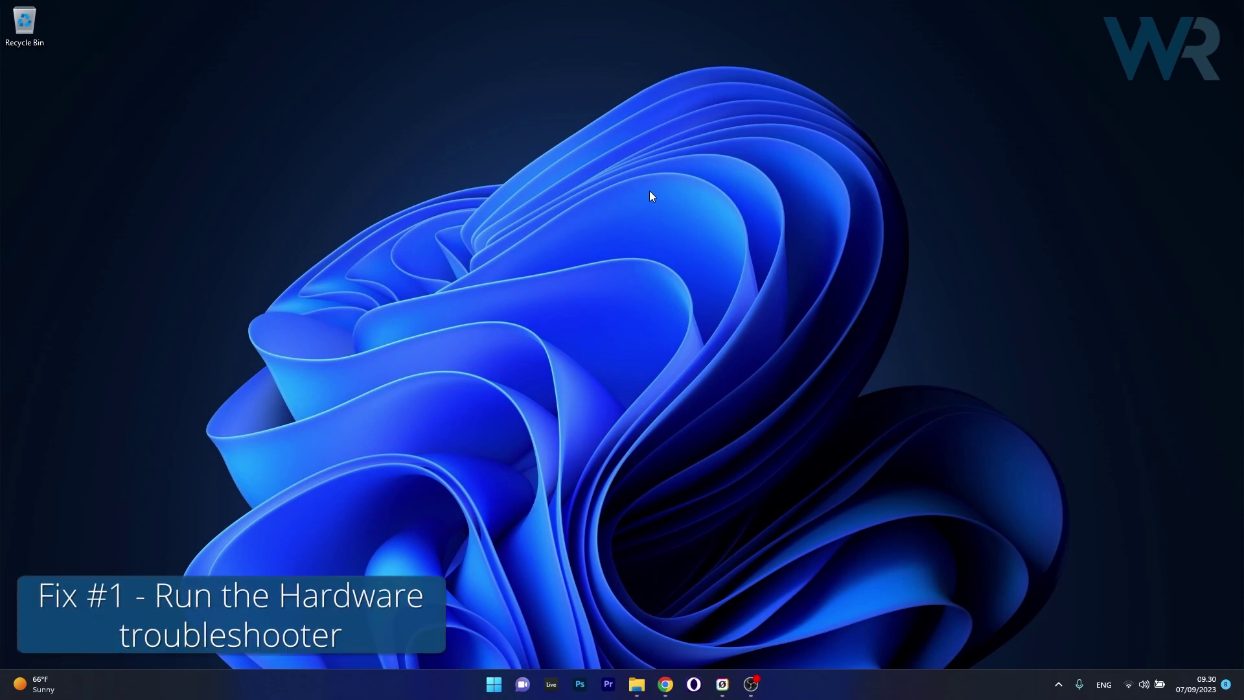
- Open Command Prompt as administrator and run msdt.exe -id DeviceDiagnostic to launch the Hardware and Devices troubleshooter
click(491, 682)
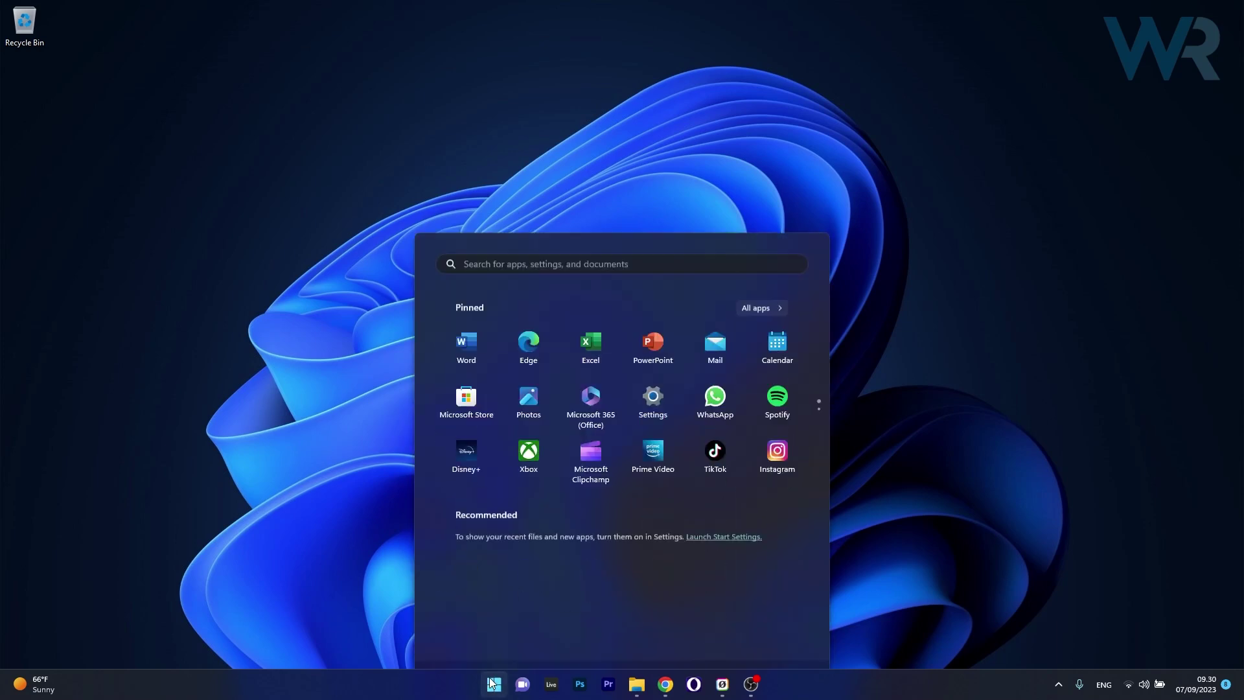
text(cmd)
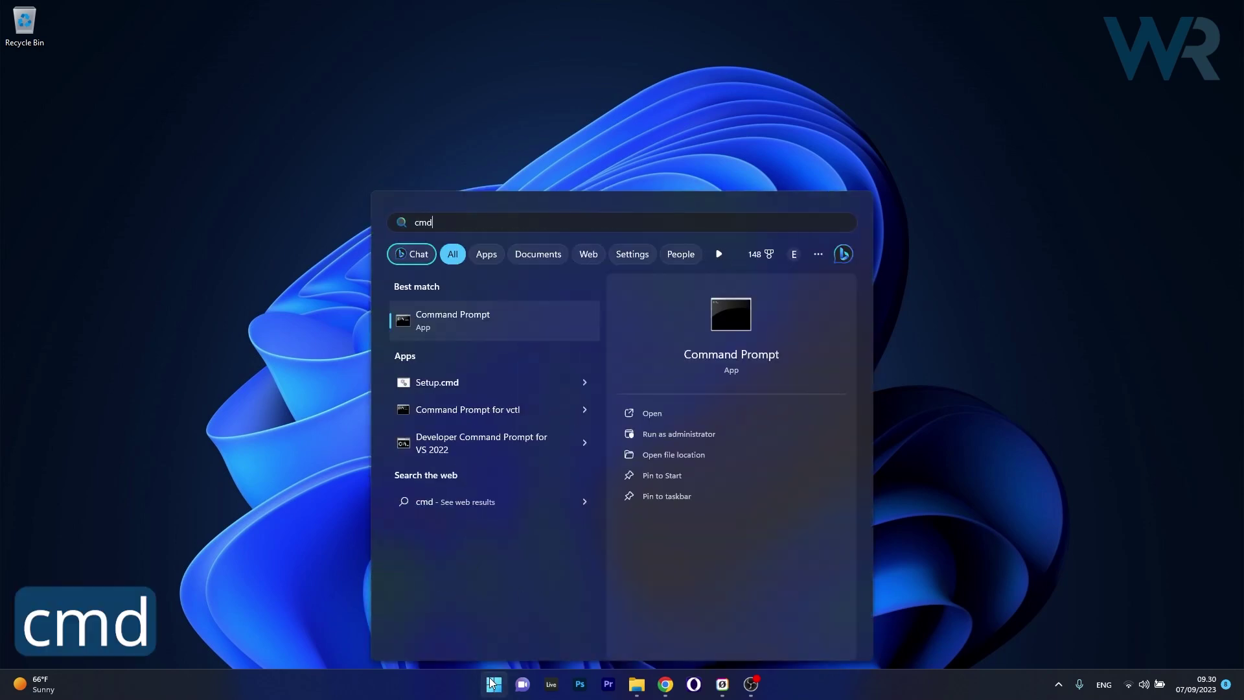
click(732, 437)
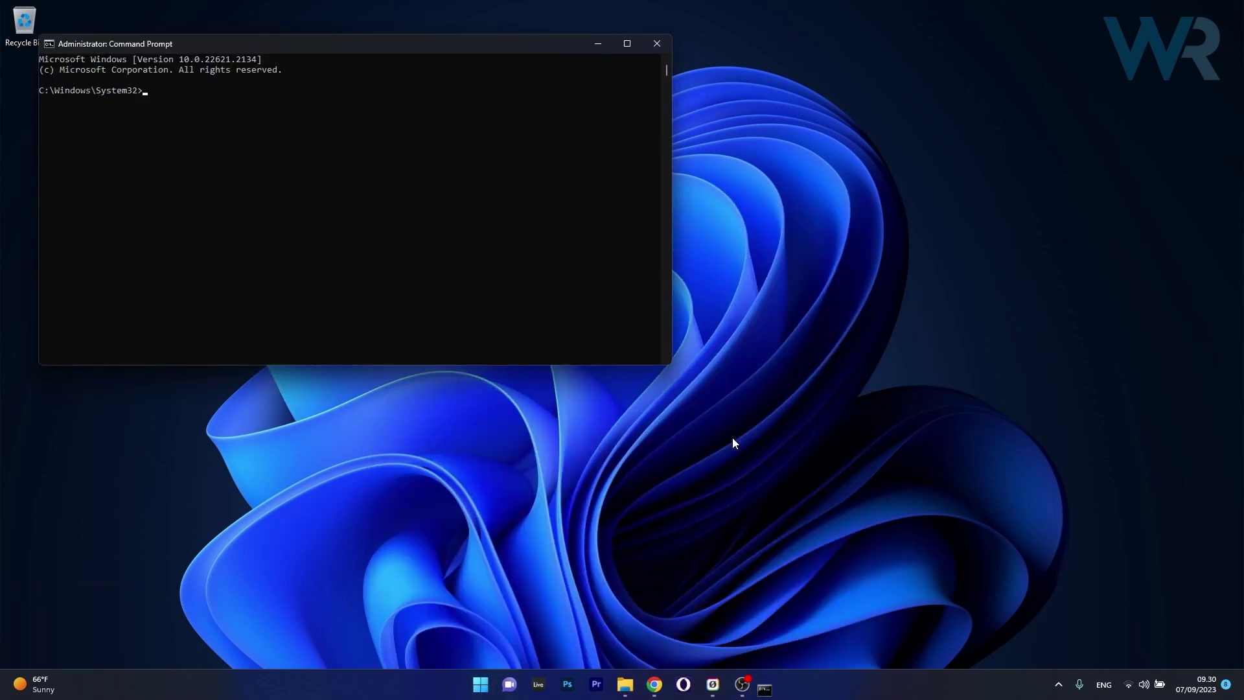
drag(402, 43, 663, 147)
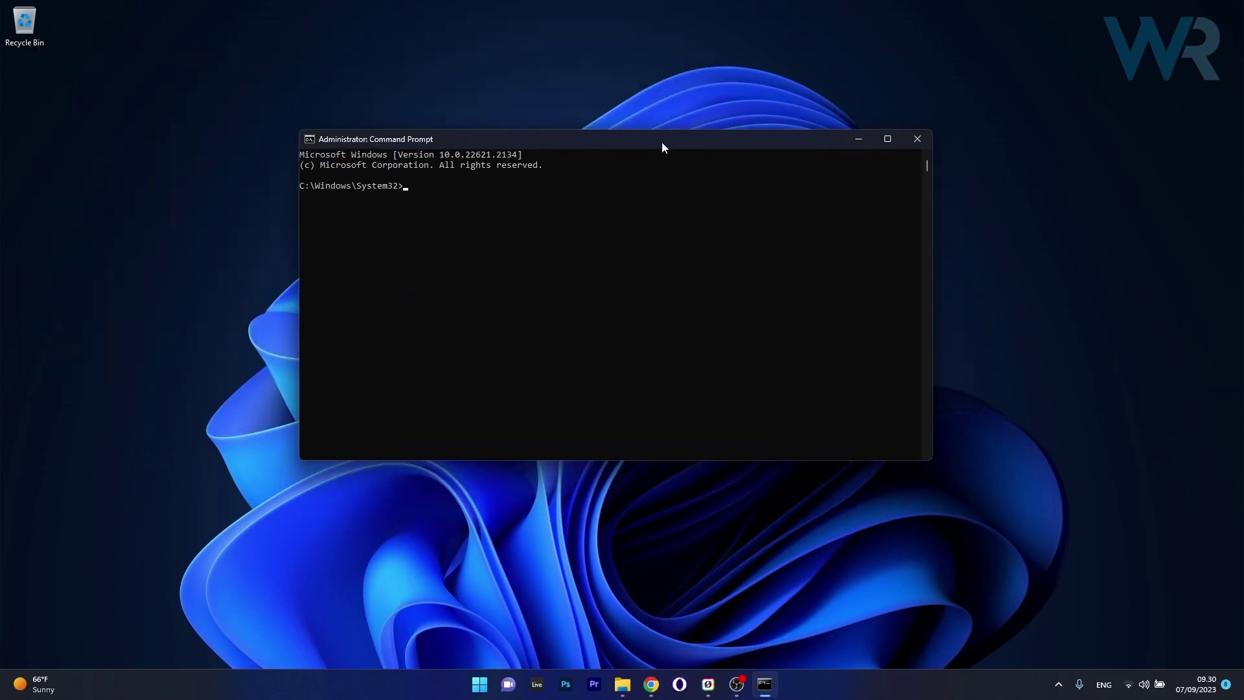
text(msdt.exe -id DeviceDiagnostic)
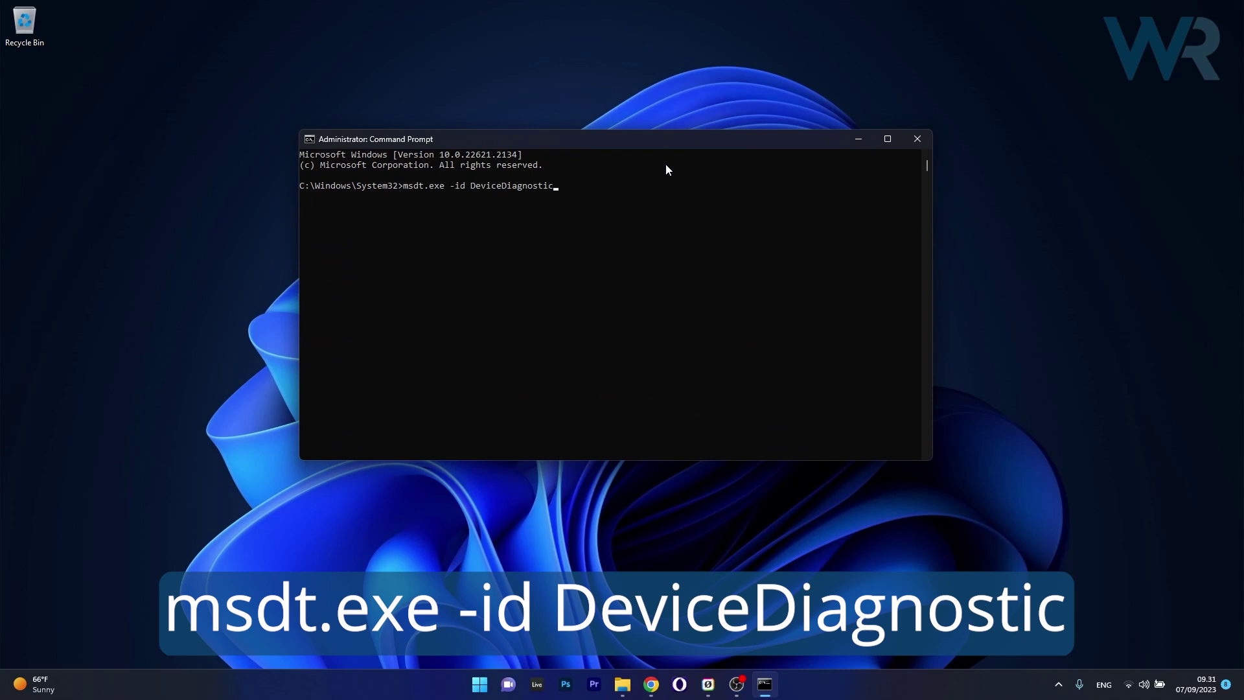
key(Return)
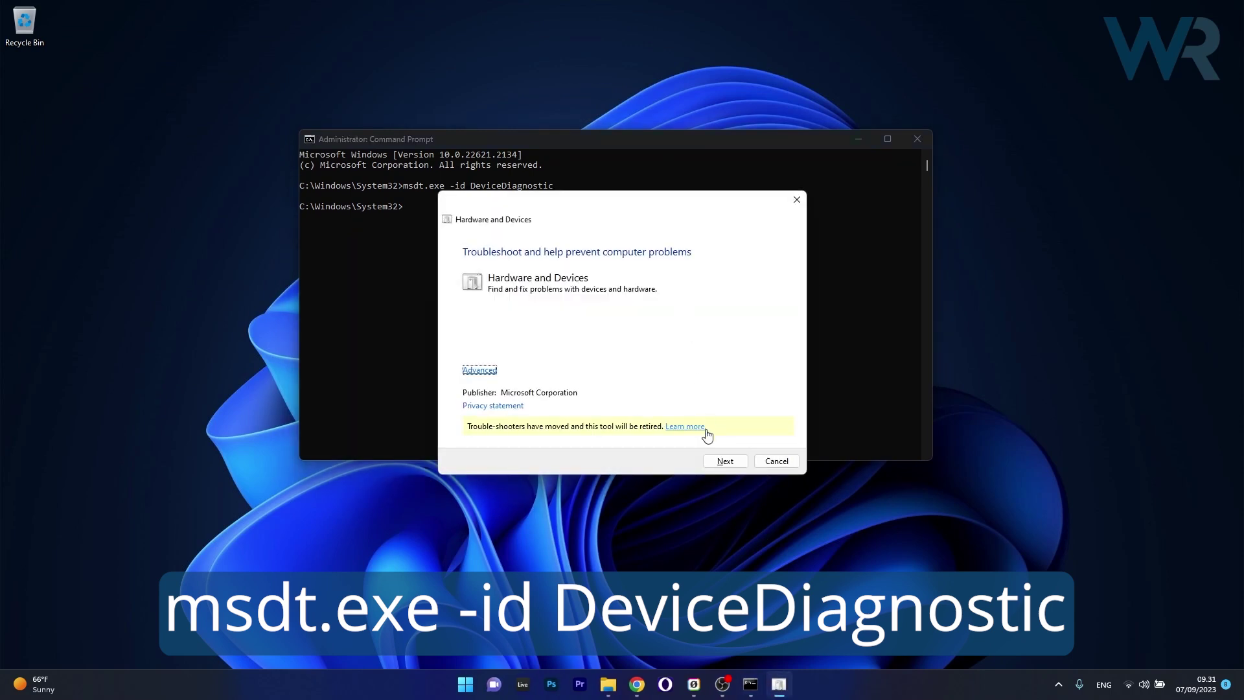
- Let the troubleshooter begin detecting problems, then close it and the Command Prompt window
click(727, 460)
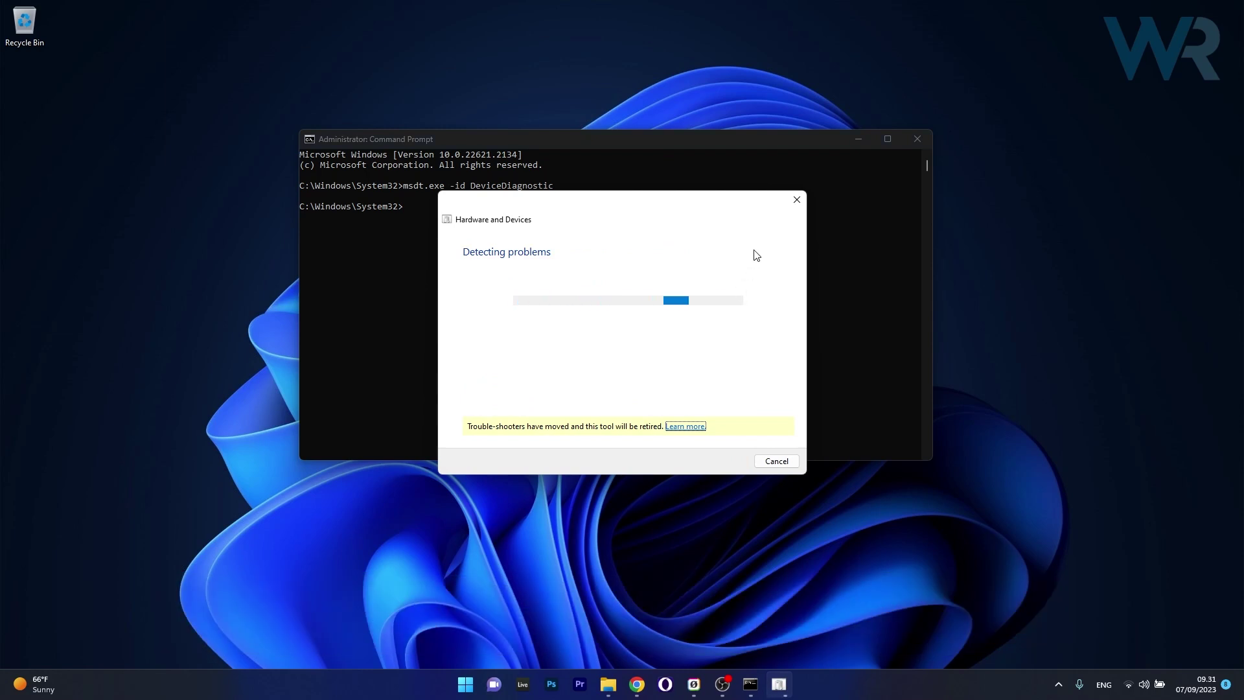
click(797, 200)
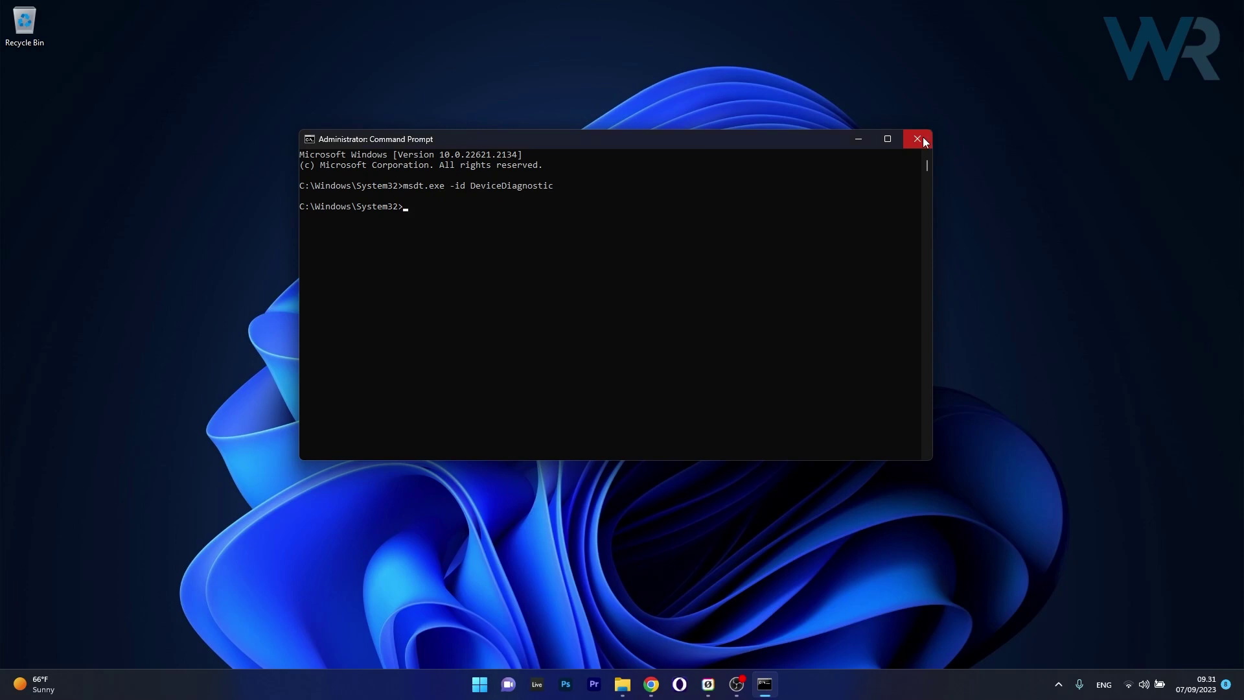
click(918, 139)
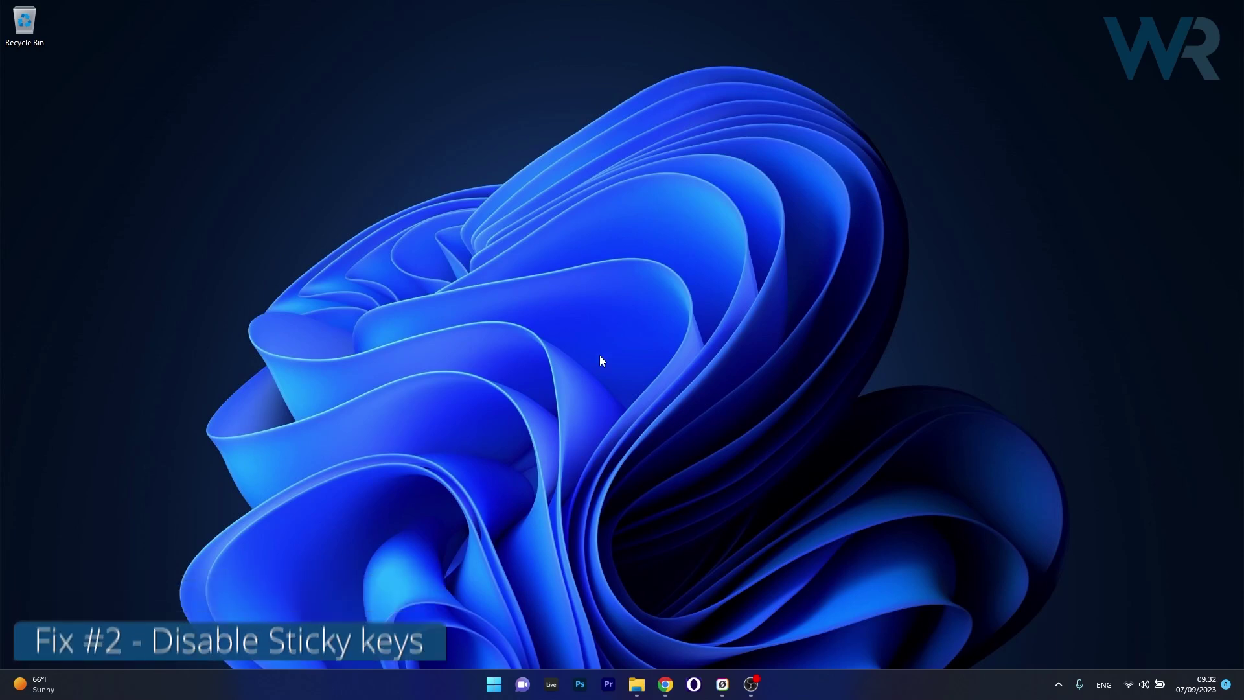
- Verify Sticky keys and Filter keys are Off under Settings > Accessibility > Keyboard, then close Settings
click(494, 685)
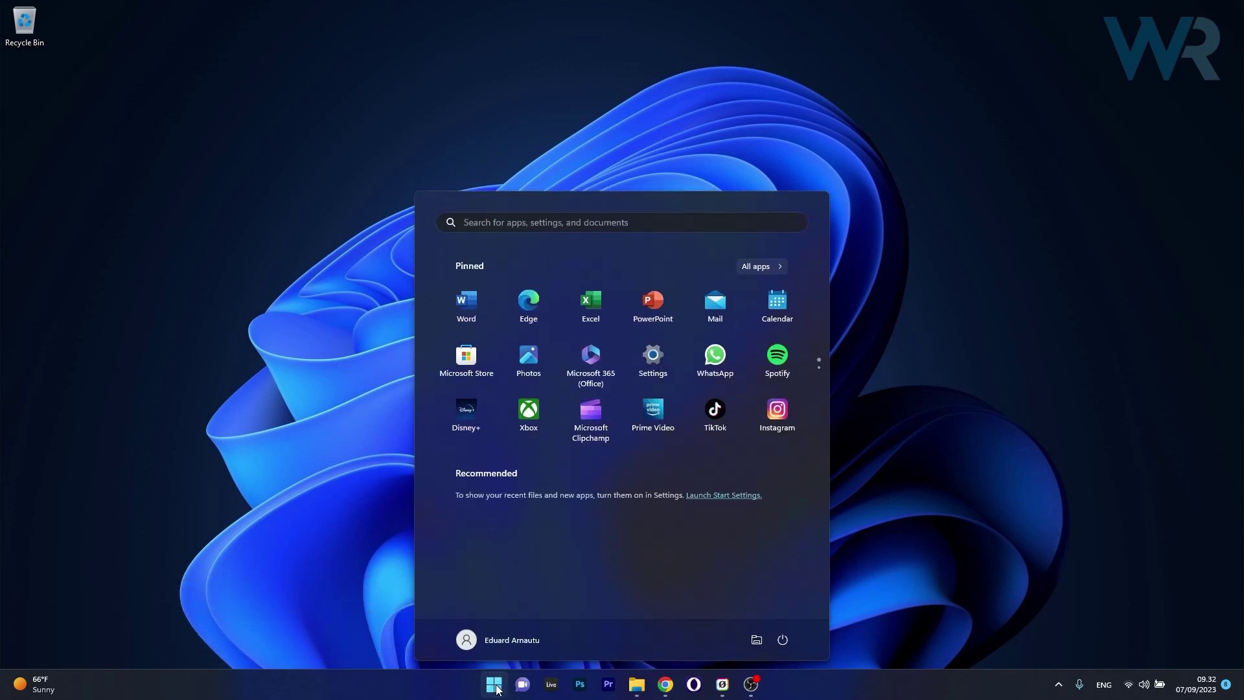
click(662, 354)
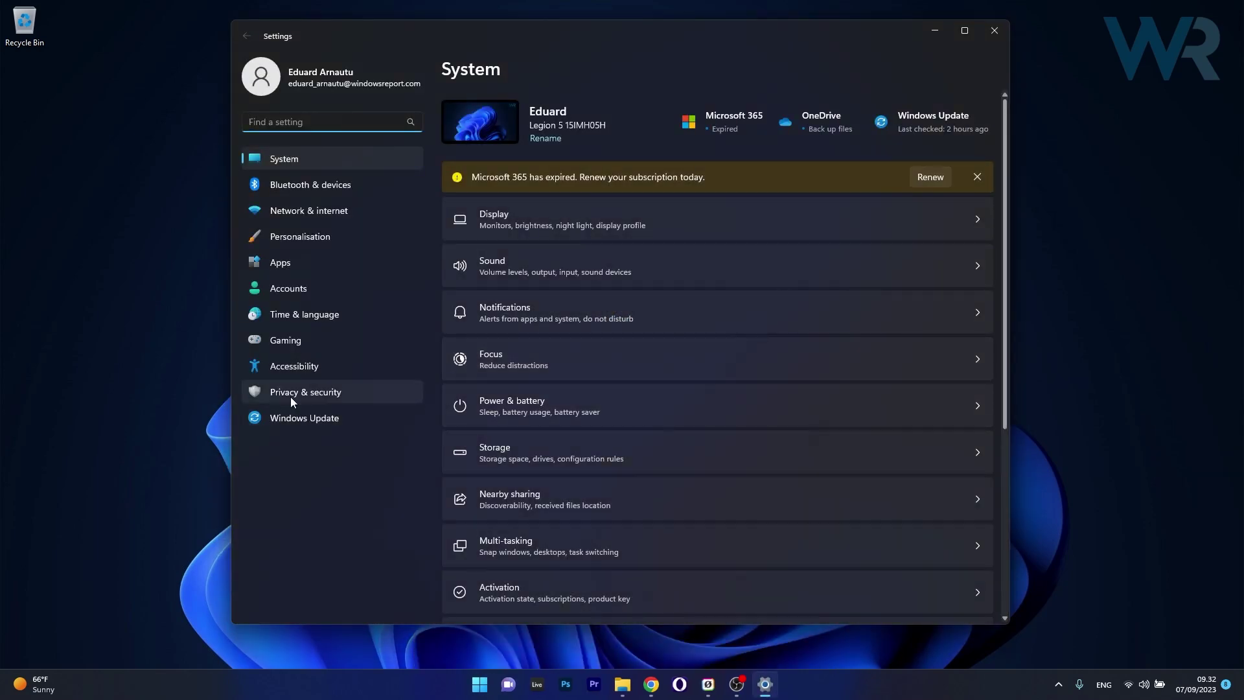
click(342, 373)
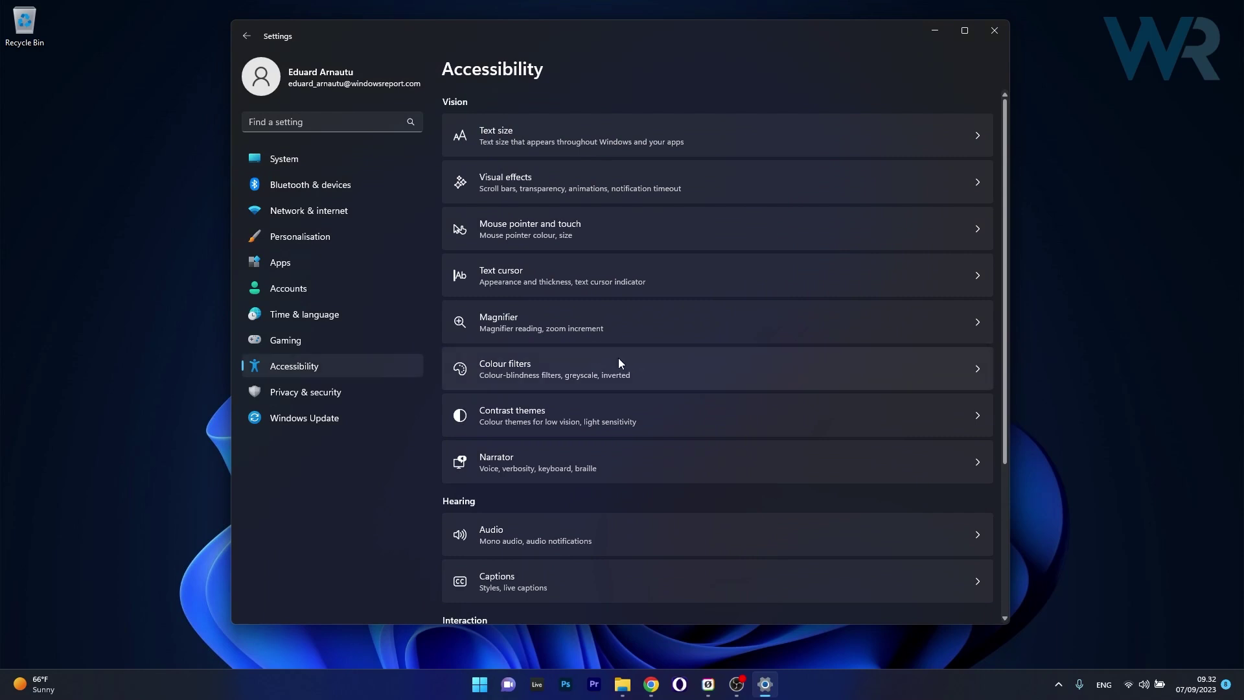
scroll(621, 360, down, 3)
click(537, 481)
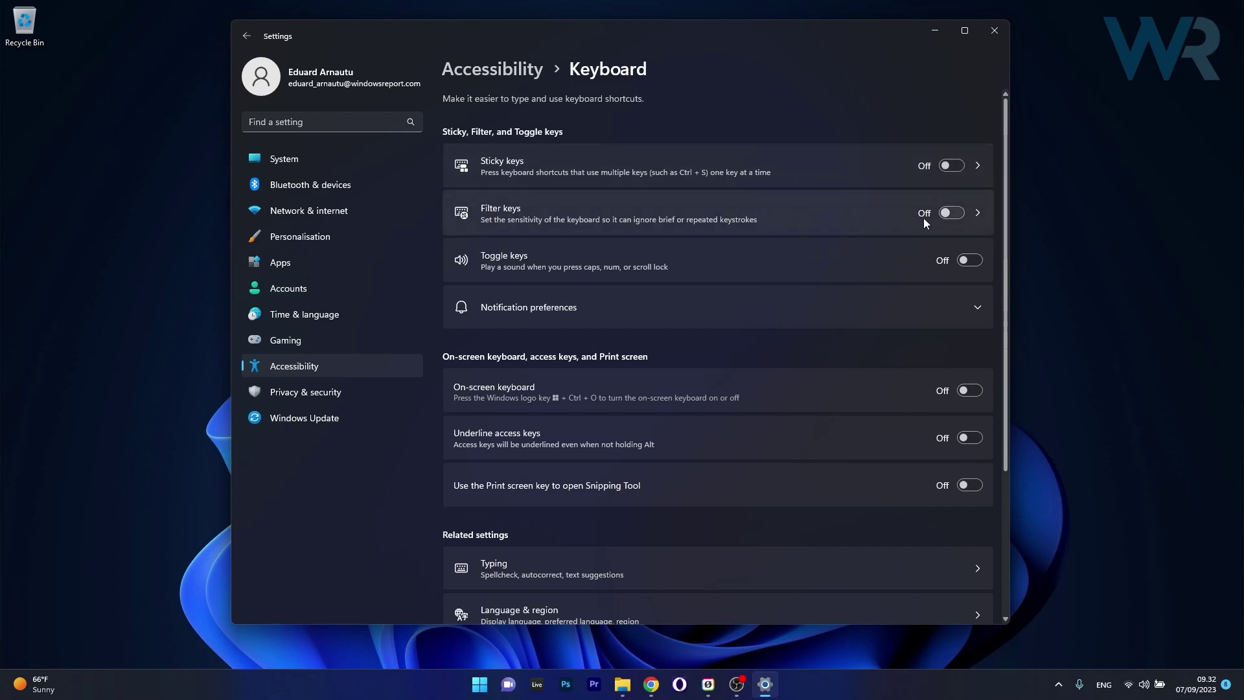
click(996, 31)
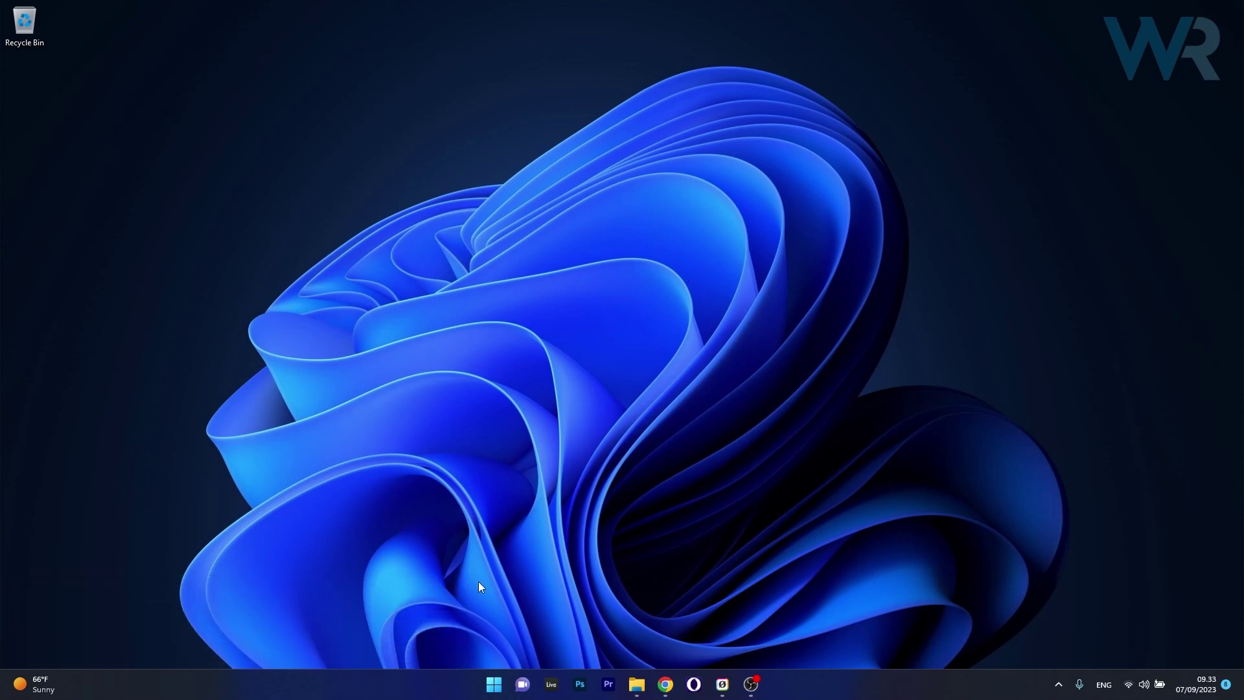
- In Device Manager, automatically search for an updated HID Keyboard Device driver under Keyboards
right_click(496, 684)
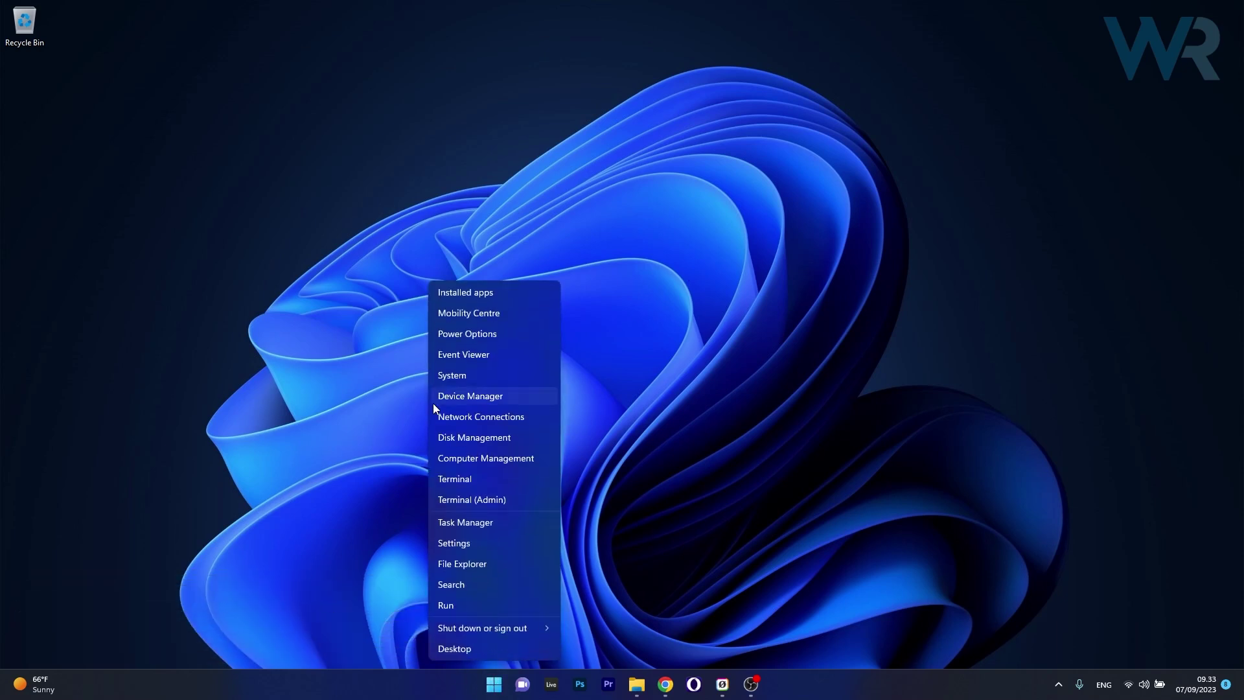
click(531, 396)
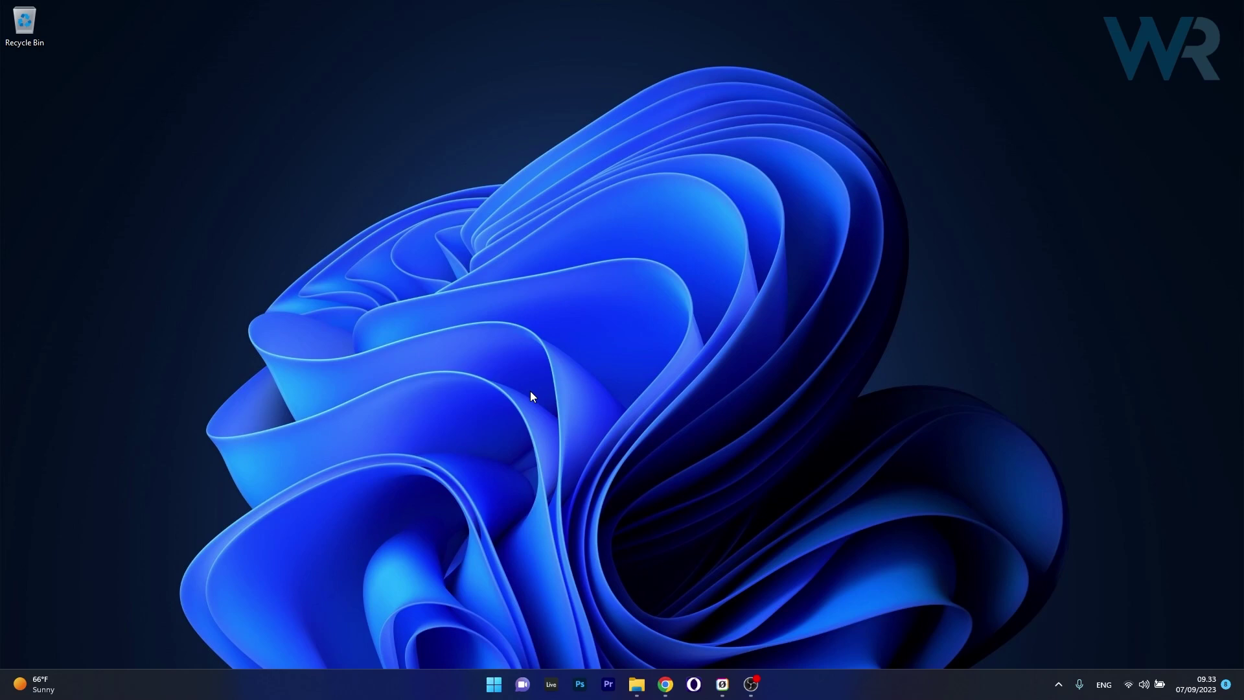
drag(350, 48, 674, 127)
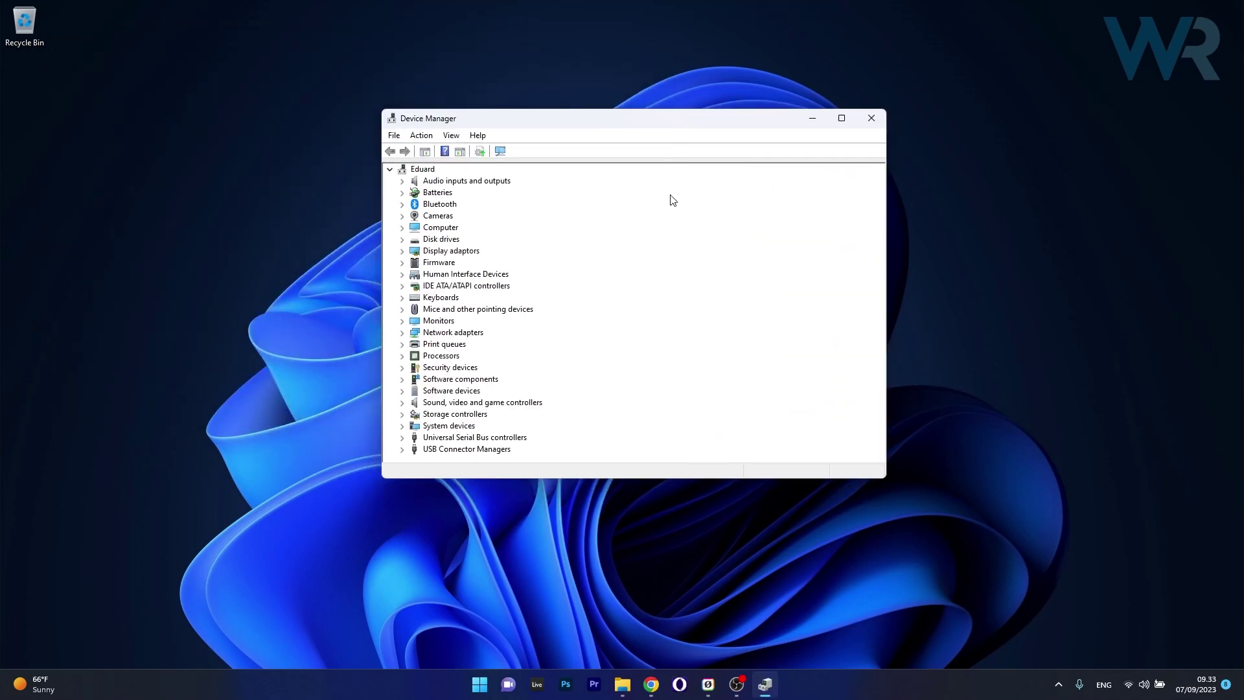
click(402, 298)
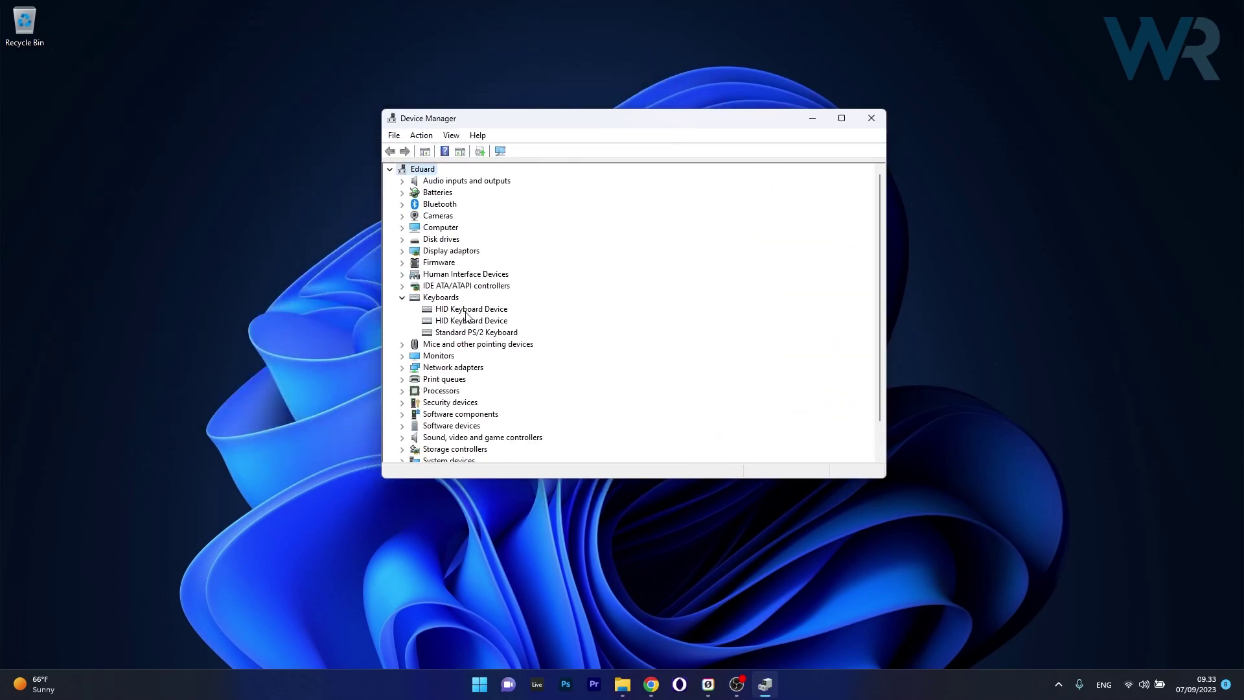
right_click(486, 312)
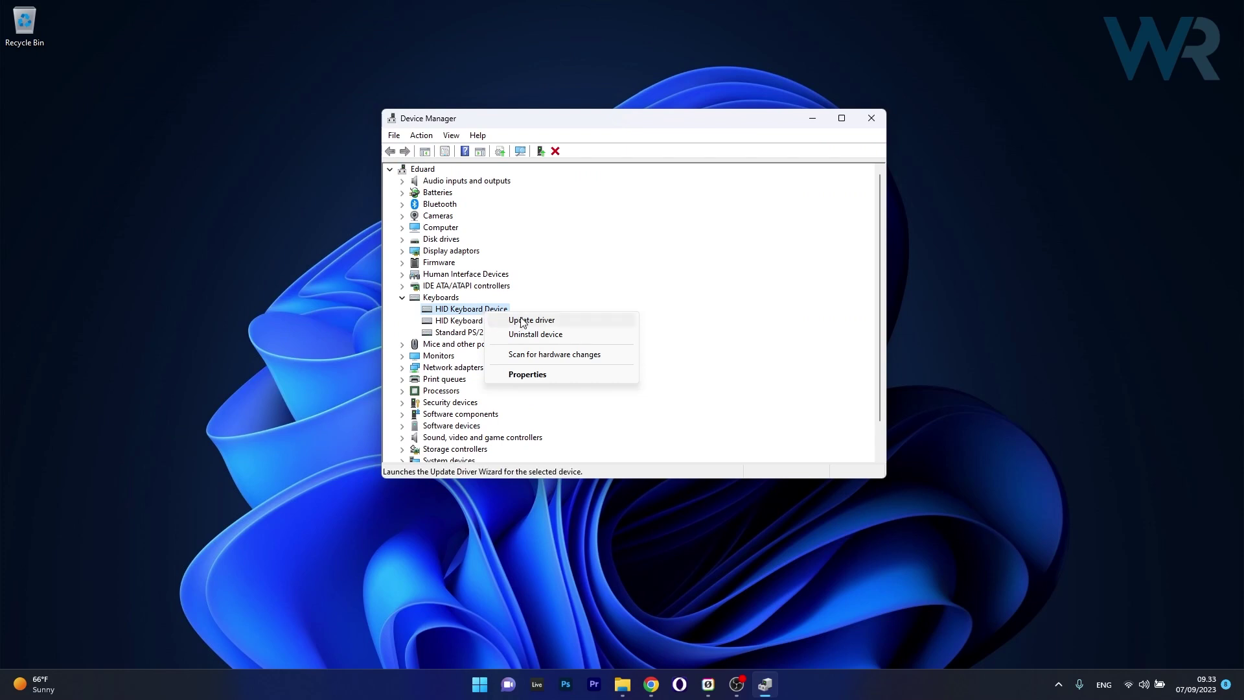
click(588, 324)
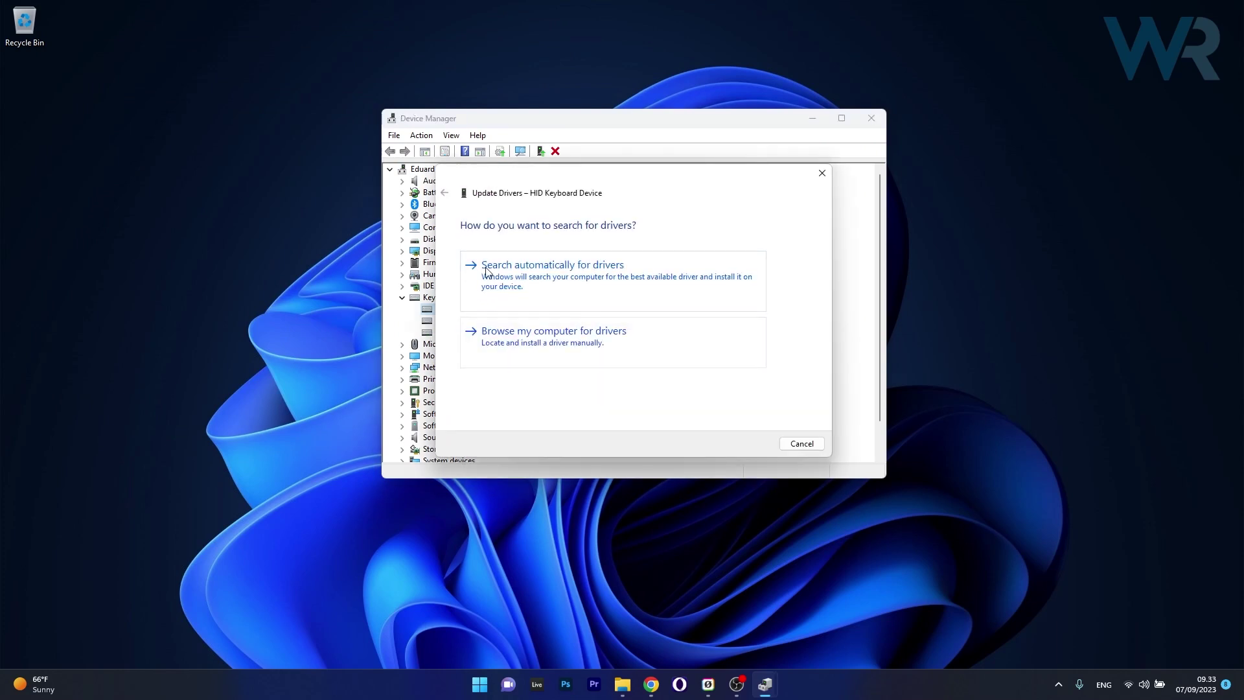
click(625, 270)
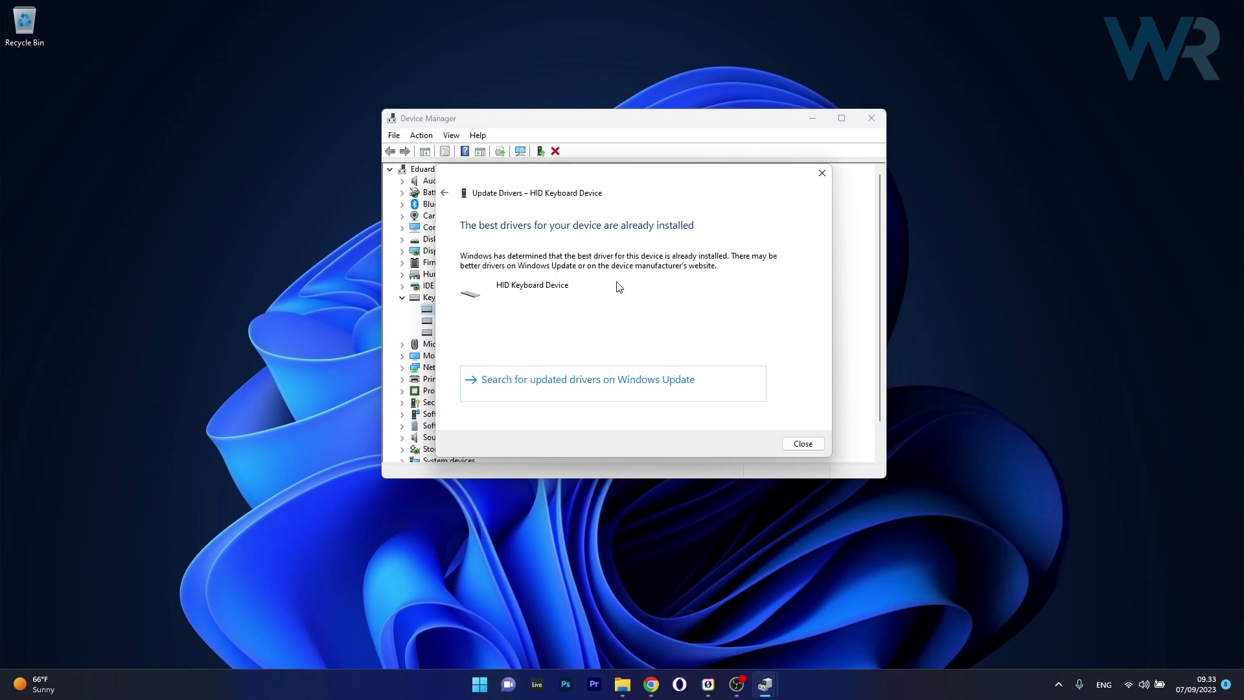
- Close the driver update window, cancel the HID Keyboard Device uninstall prompt, and close Device Manager
click(821, 173)
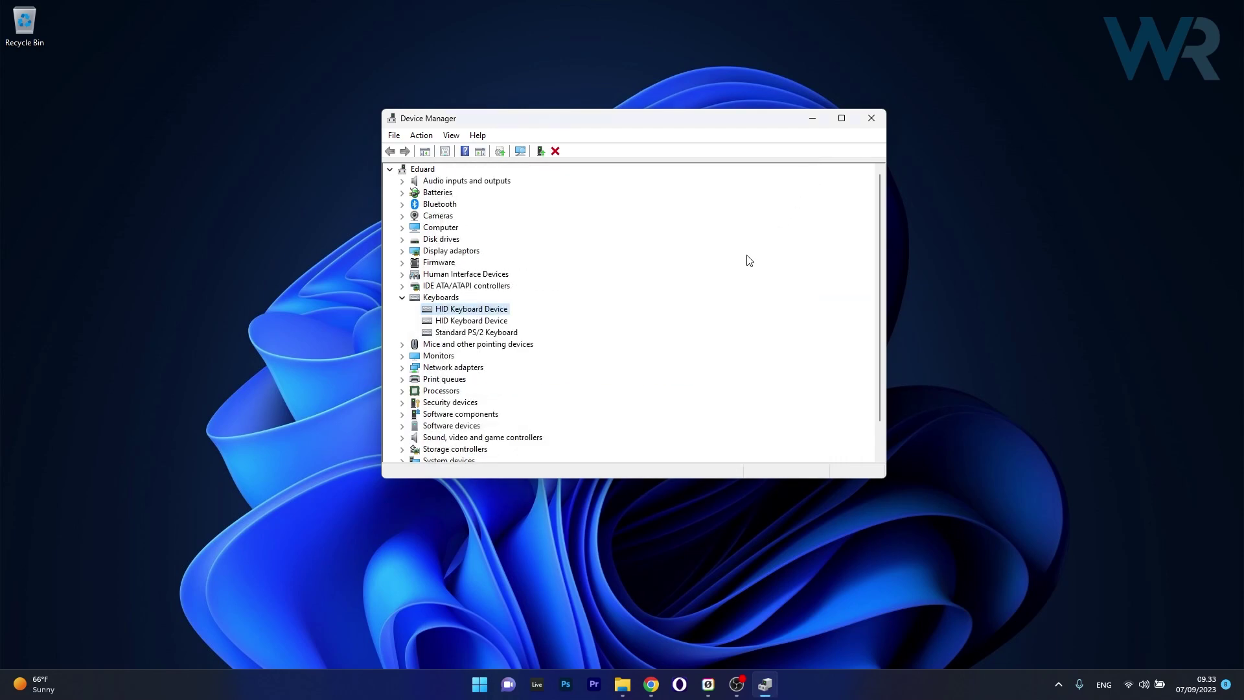
right_click(475, 312)
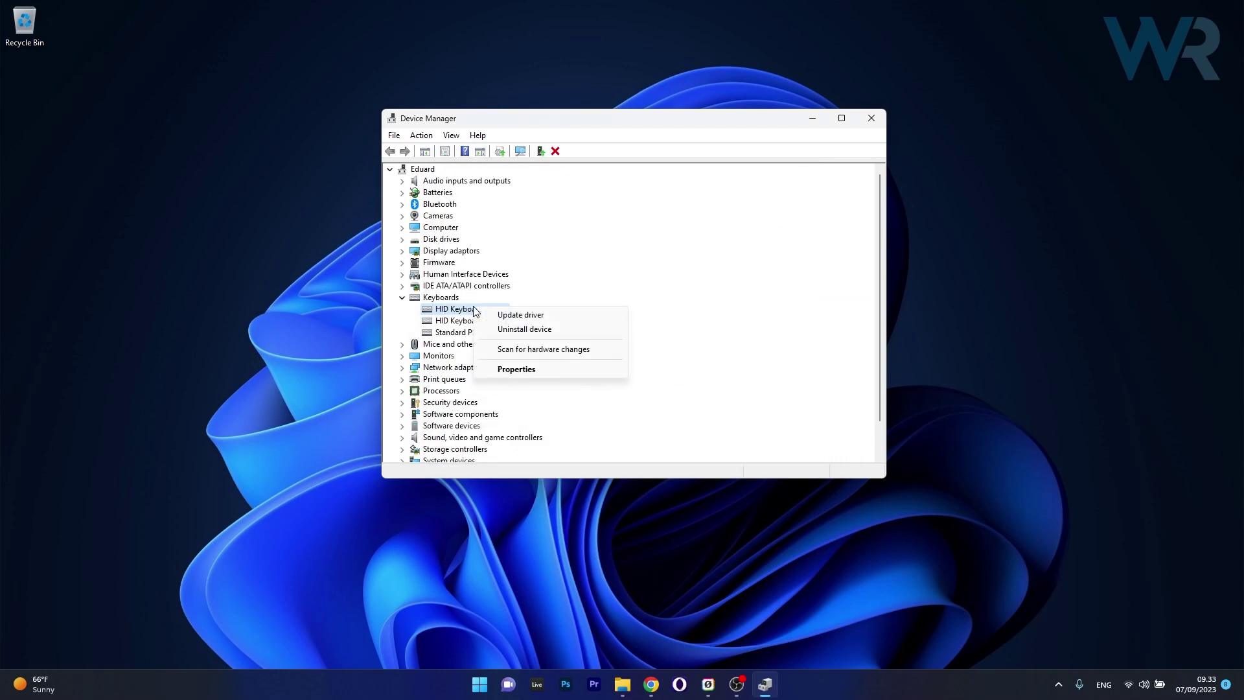
click(565, 332)
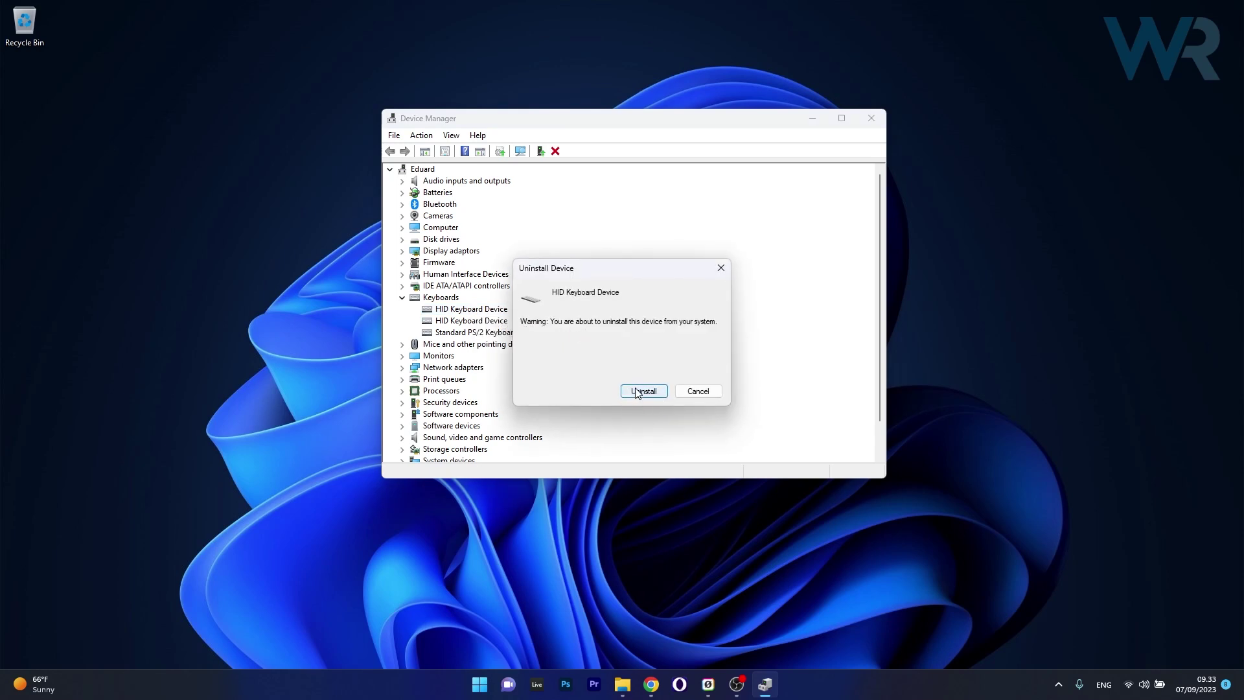
click(703, 390)
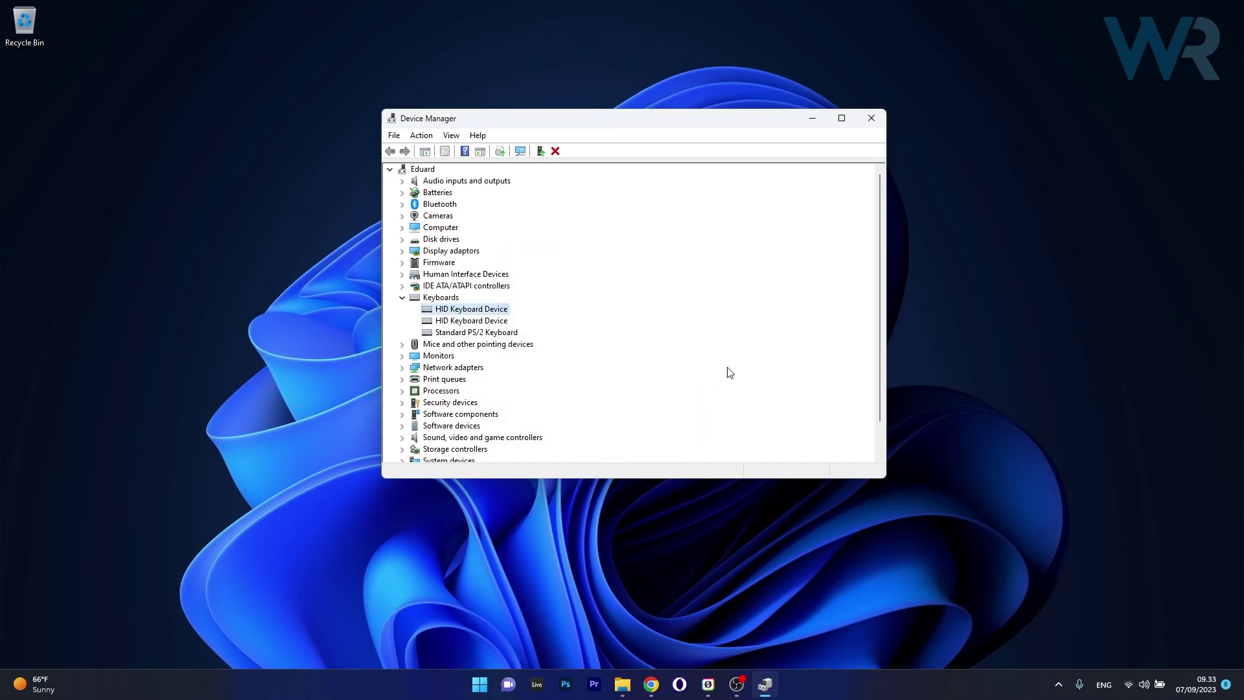
click(871, 119)
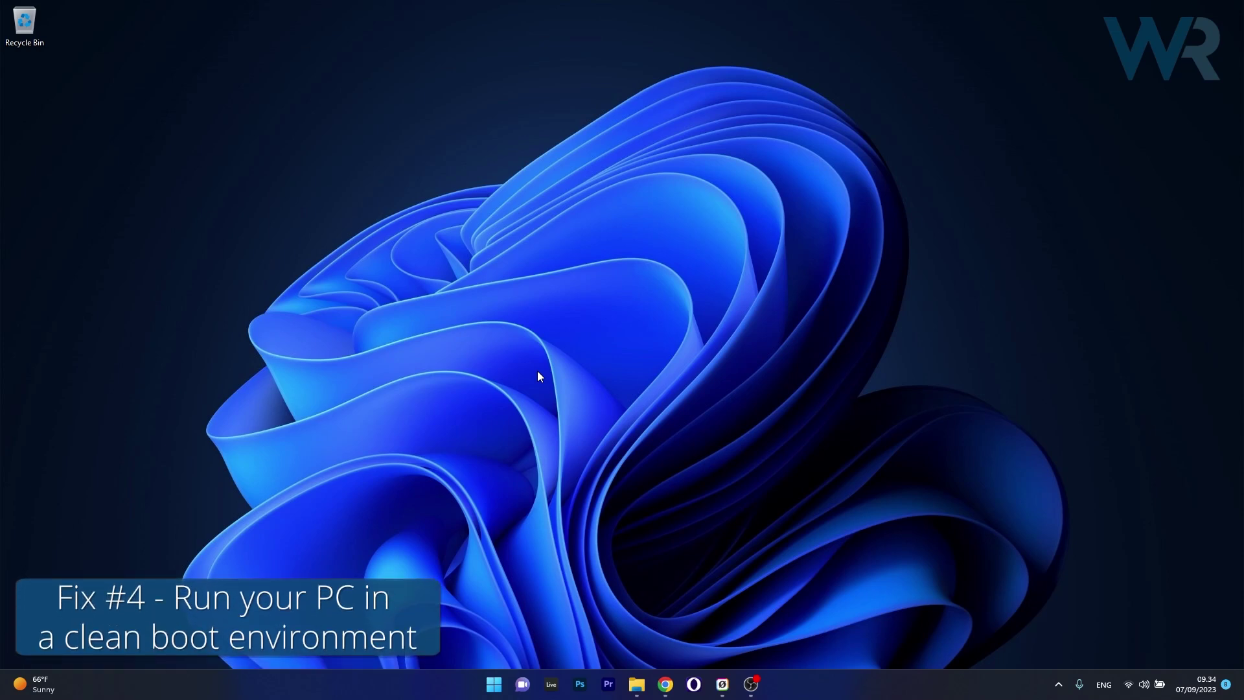
- In msconfig's Services tab, hide all Microsoft services and disable all remaining services
click(493, 685)
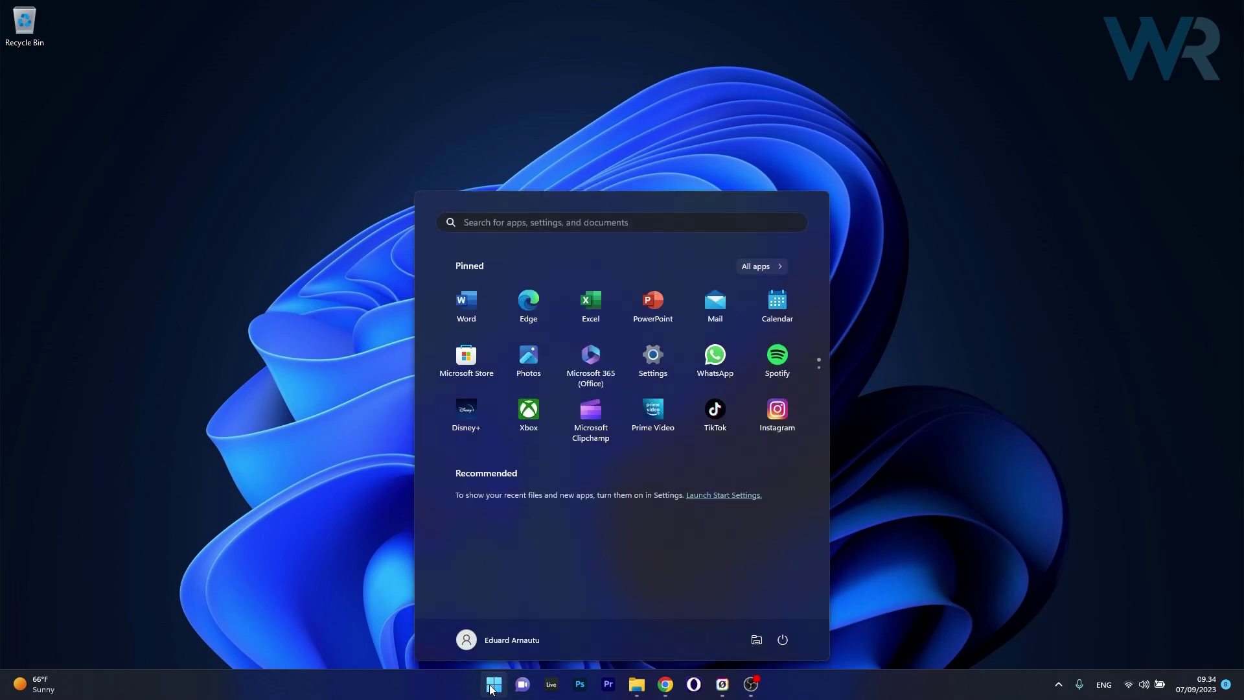
text(msconfig)
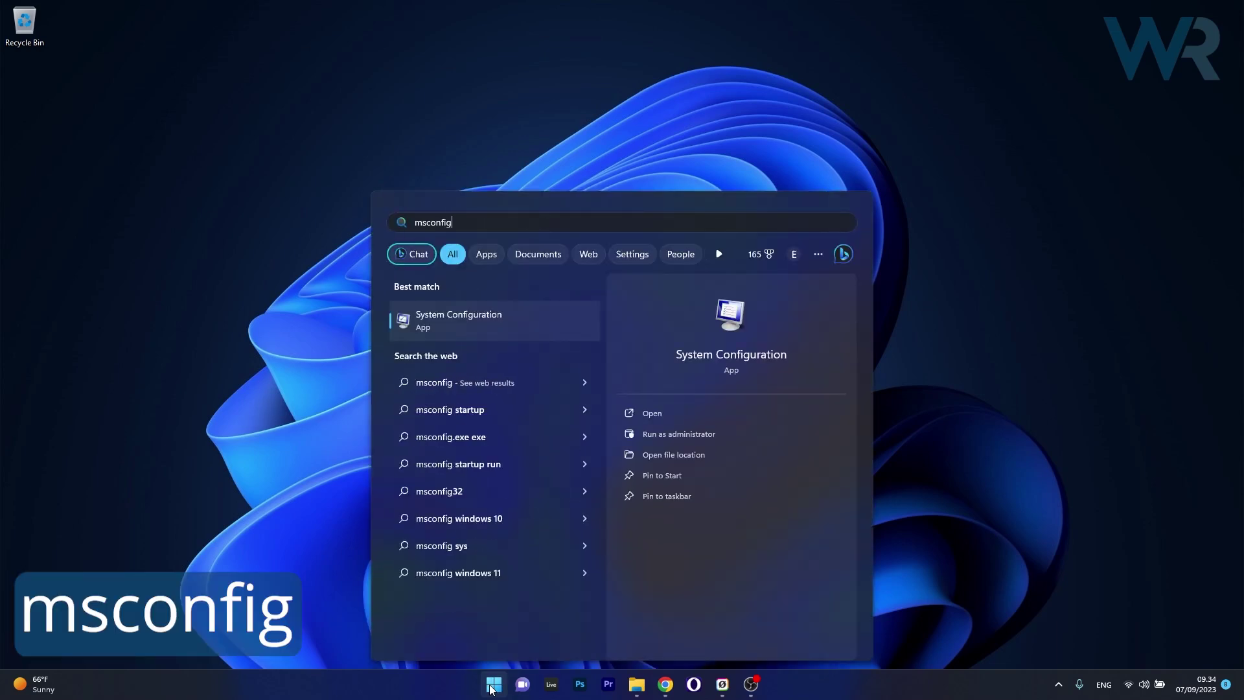
click(517, 320)
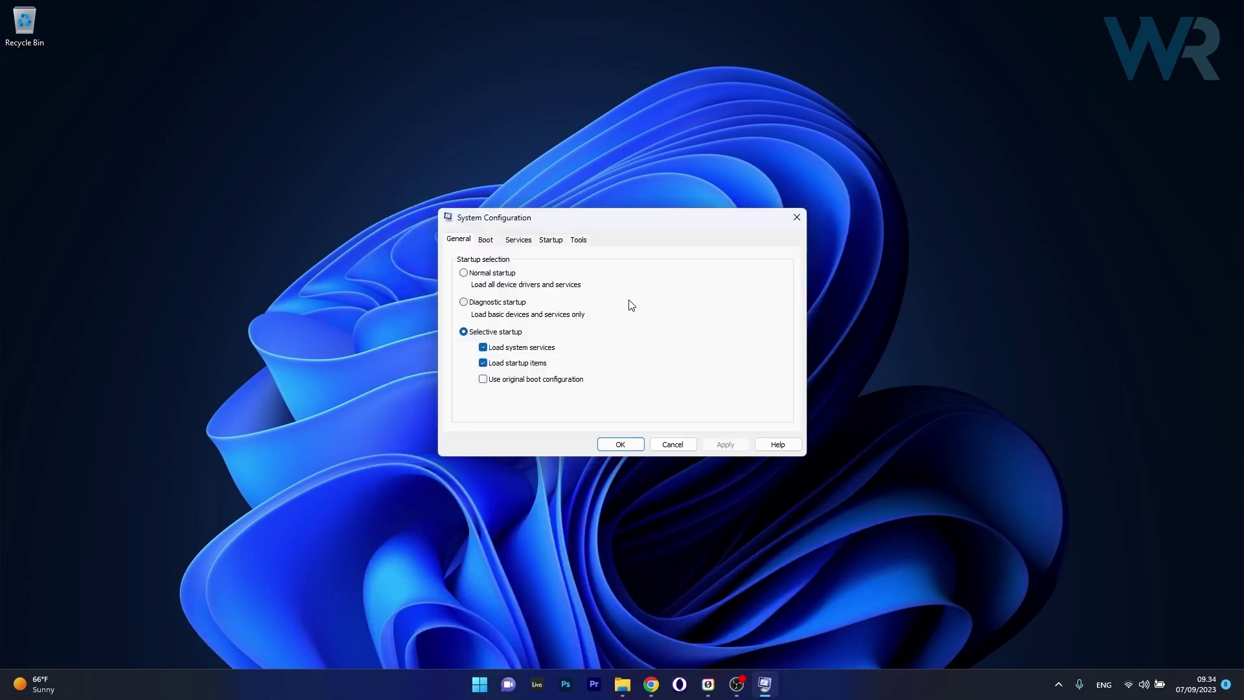
click(518, 241)
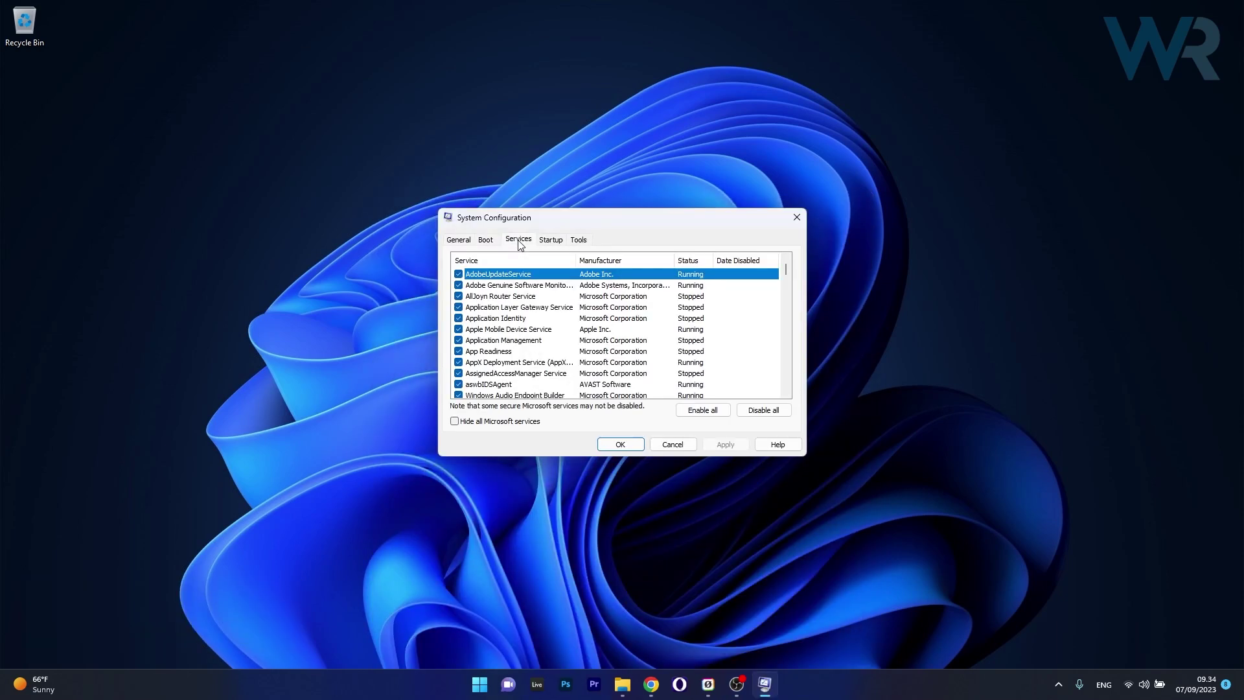
click(455, 422)
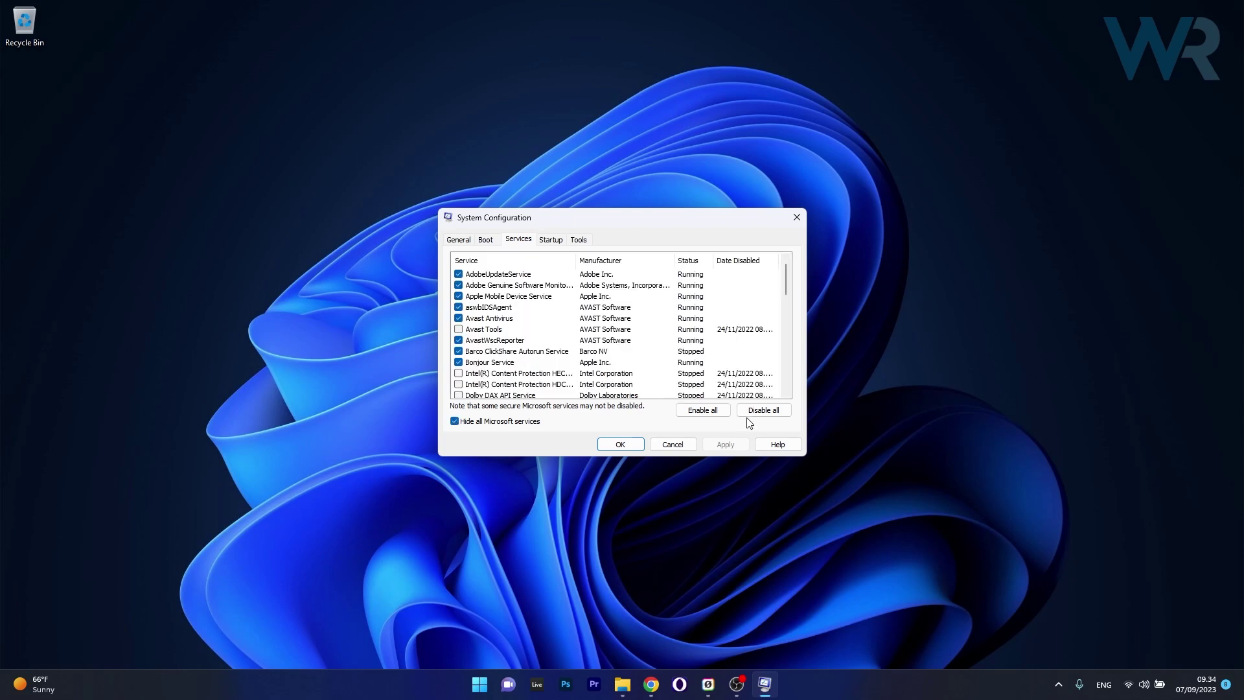
click(765, 410)
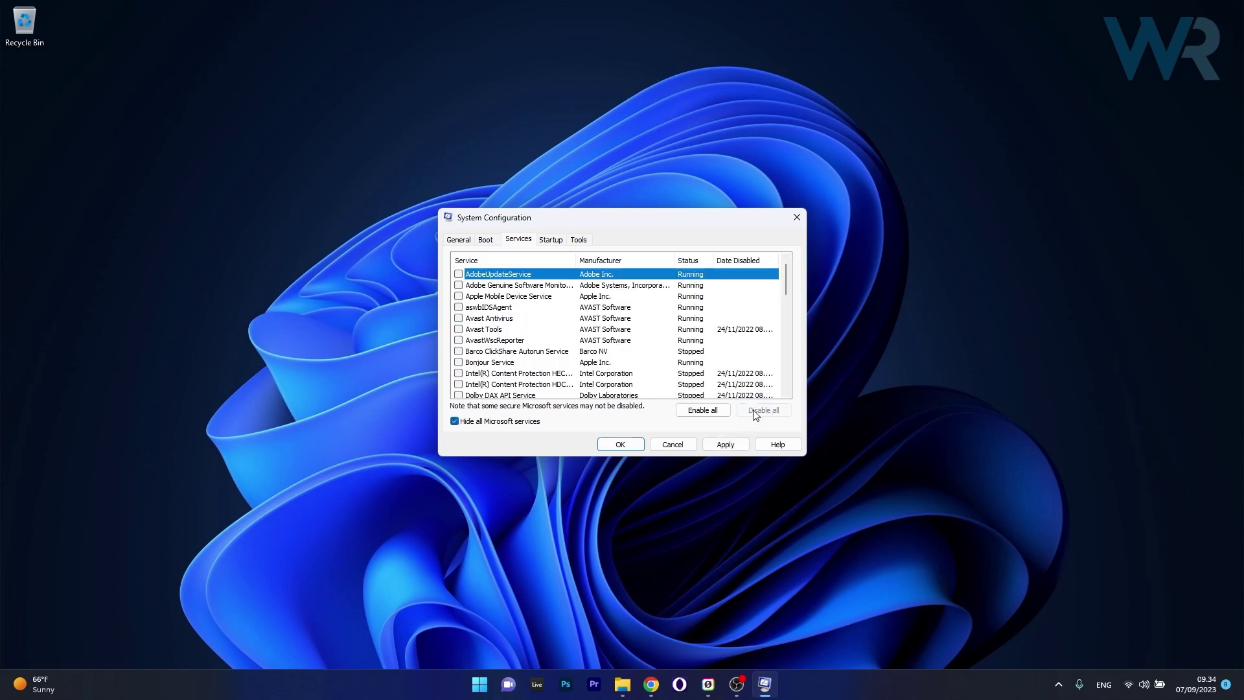
- Review the startup apps in Task Manager from the Startup tab, then confirm System Configuration with OK
click(548, 244)
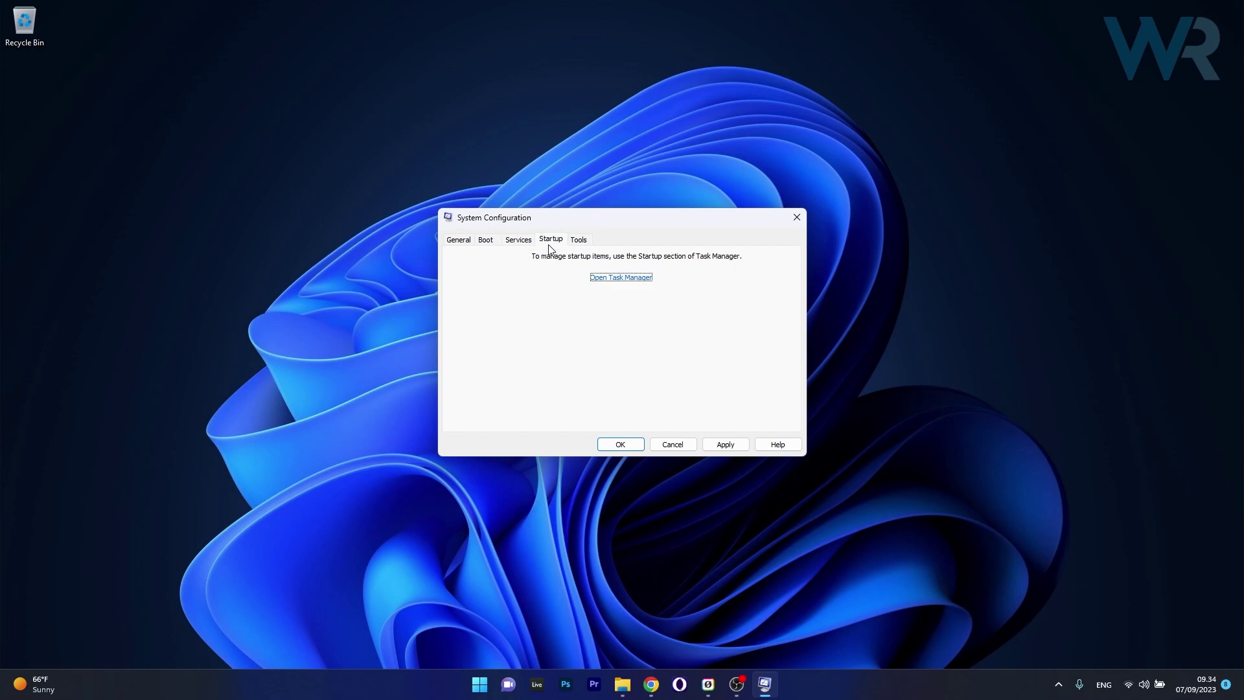
click(624, 279)
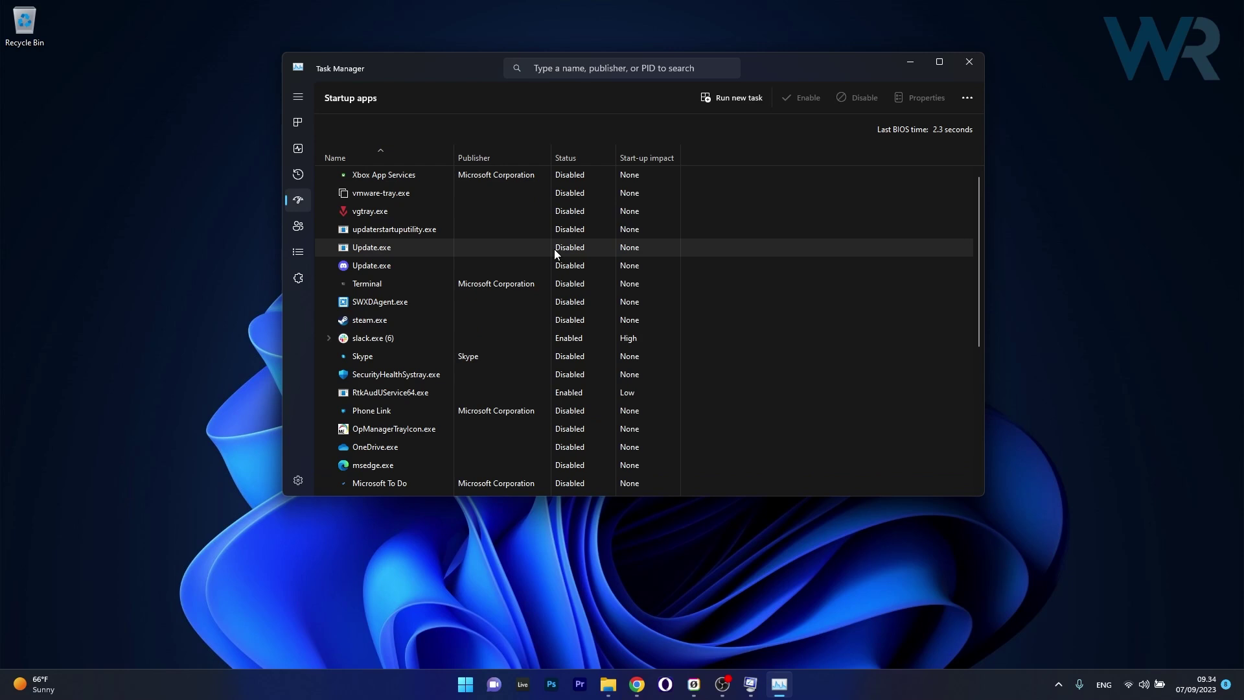
click(969, 61)
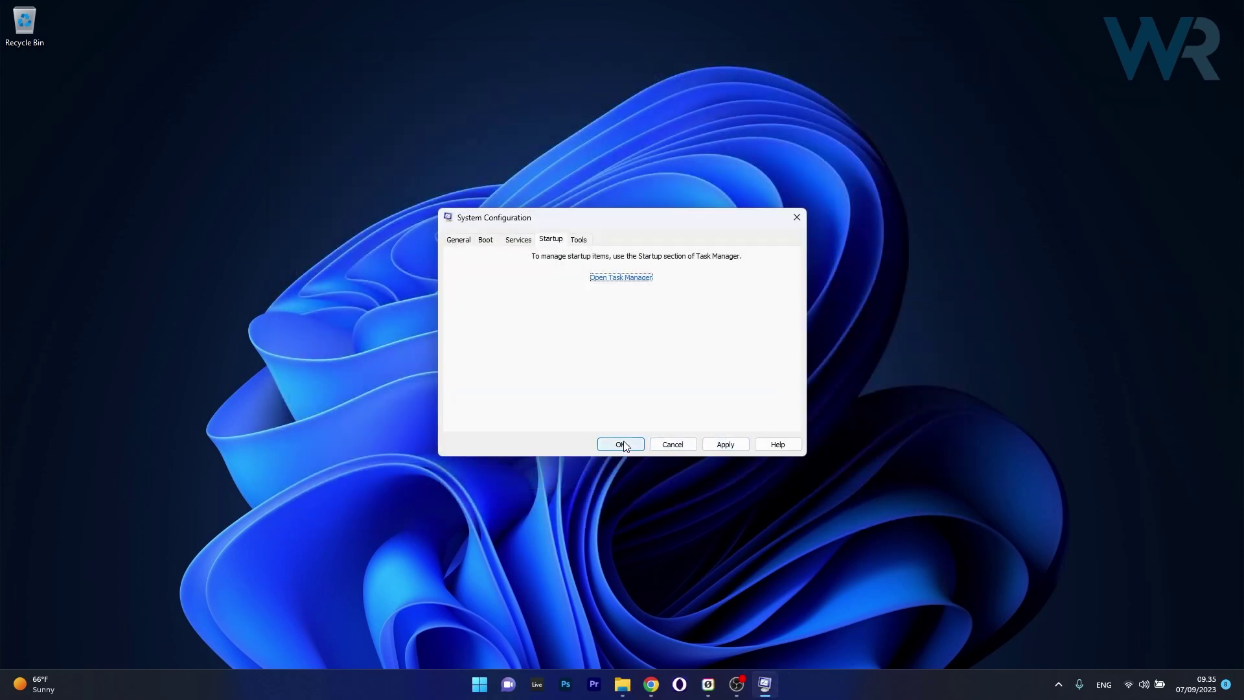
click(665, 449)
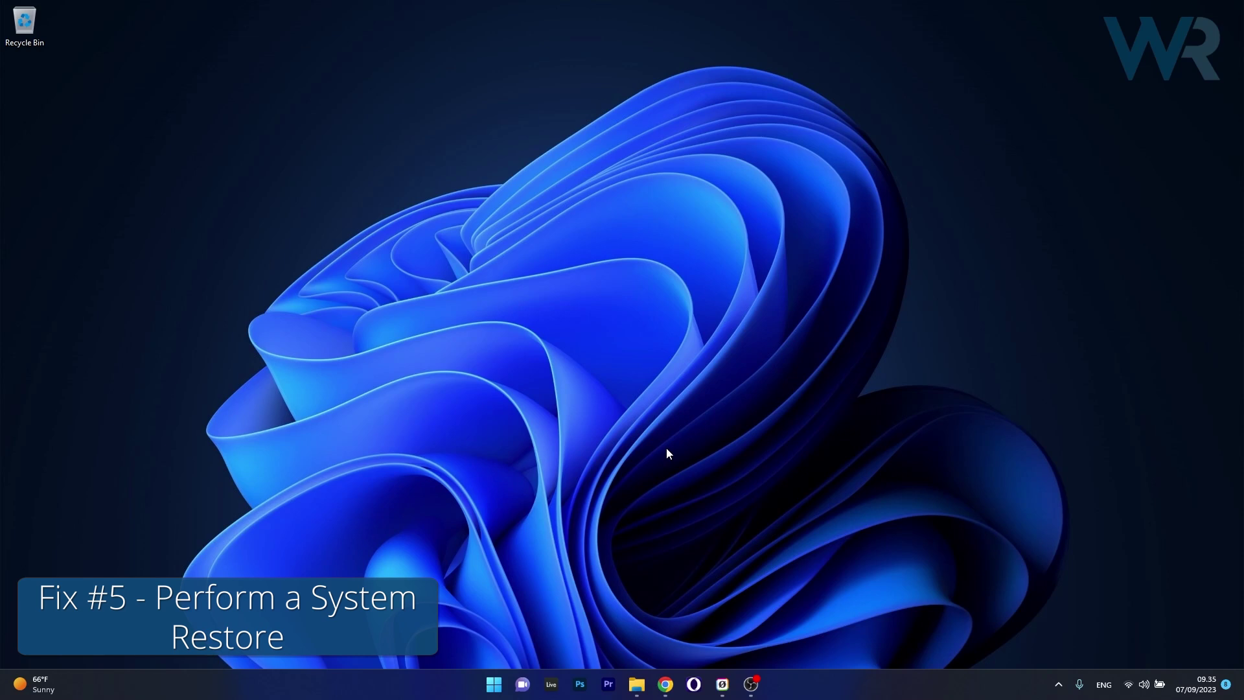
- Launch System Restore via rstrui and advance to confirming the 07/09/2023 07.10.31 restore point, then close without restoring
click(494, 684)
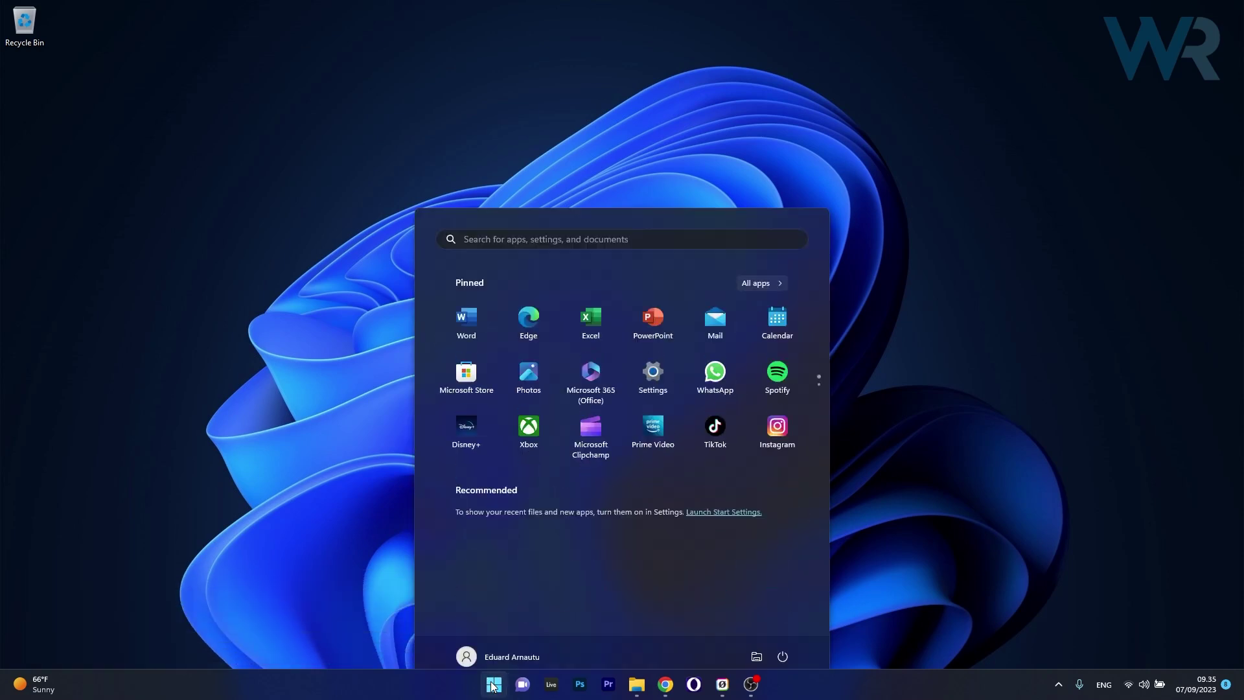
text(rstrui)
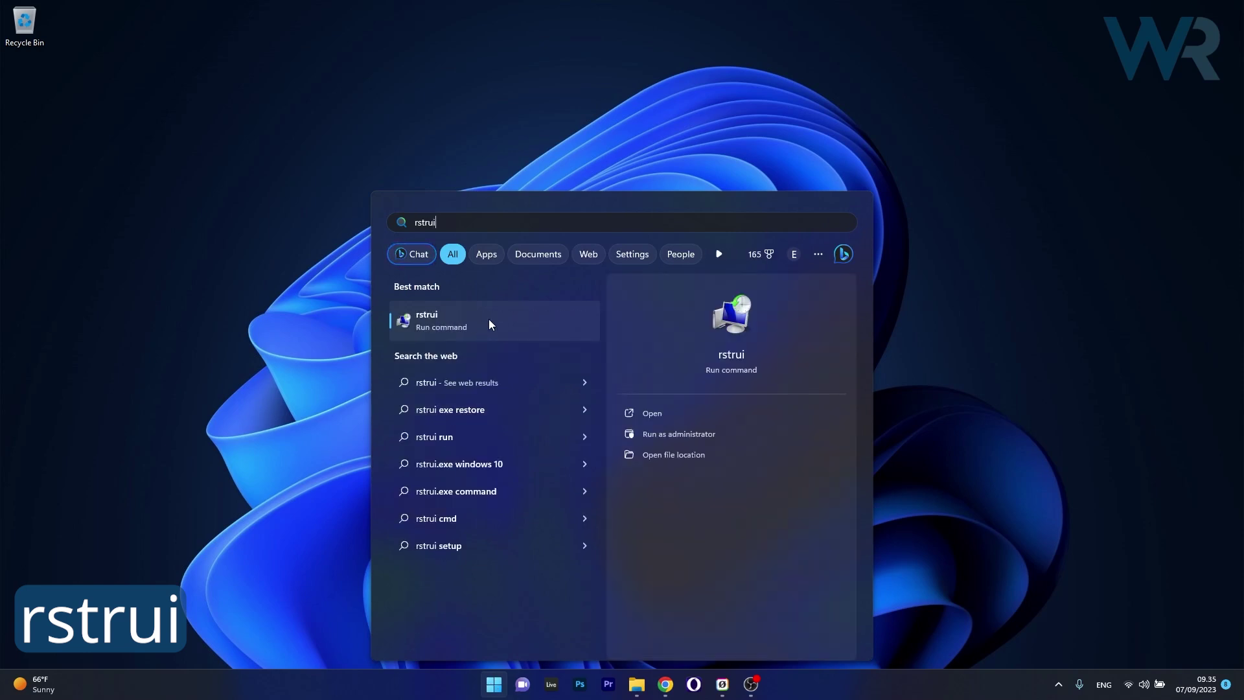
click(519, 311)
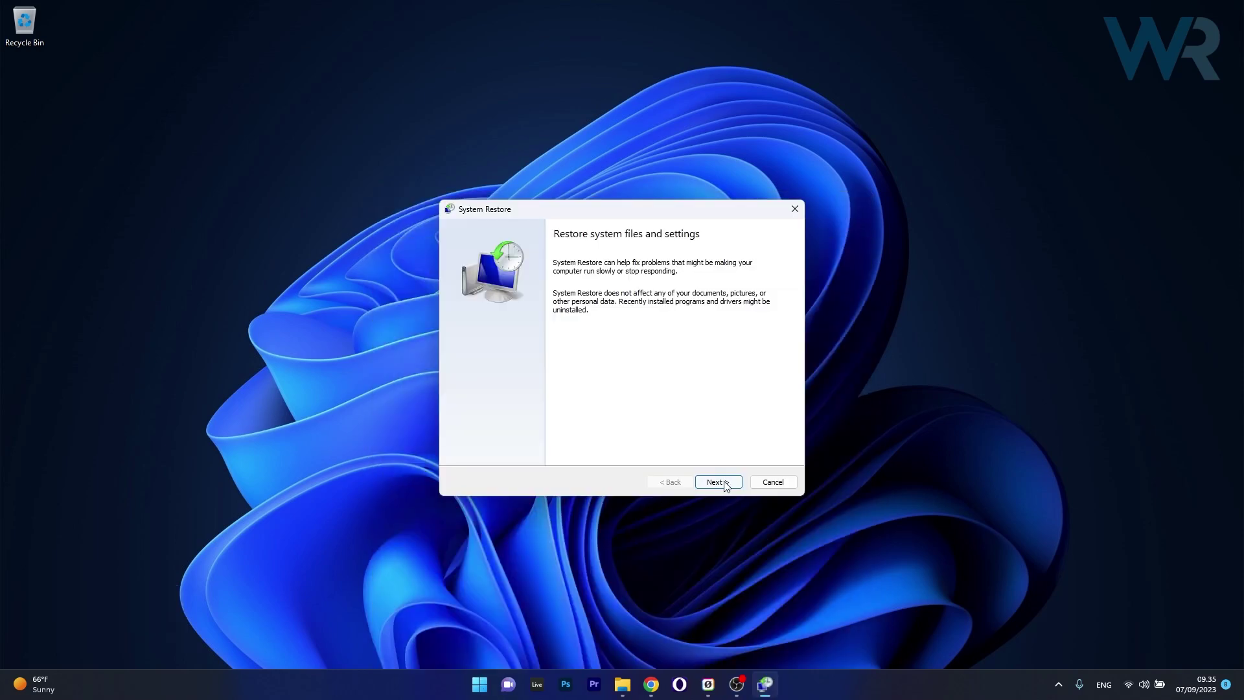
click(718, 482)
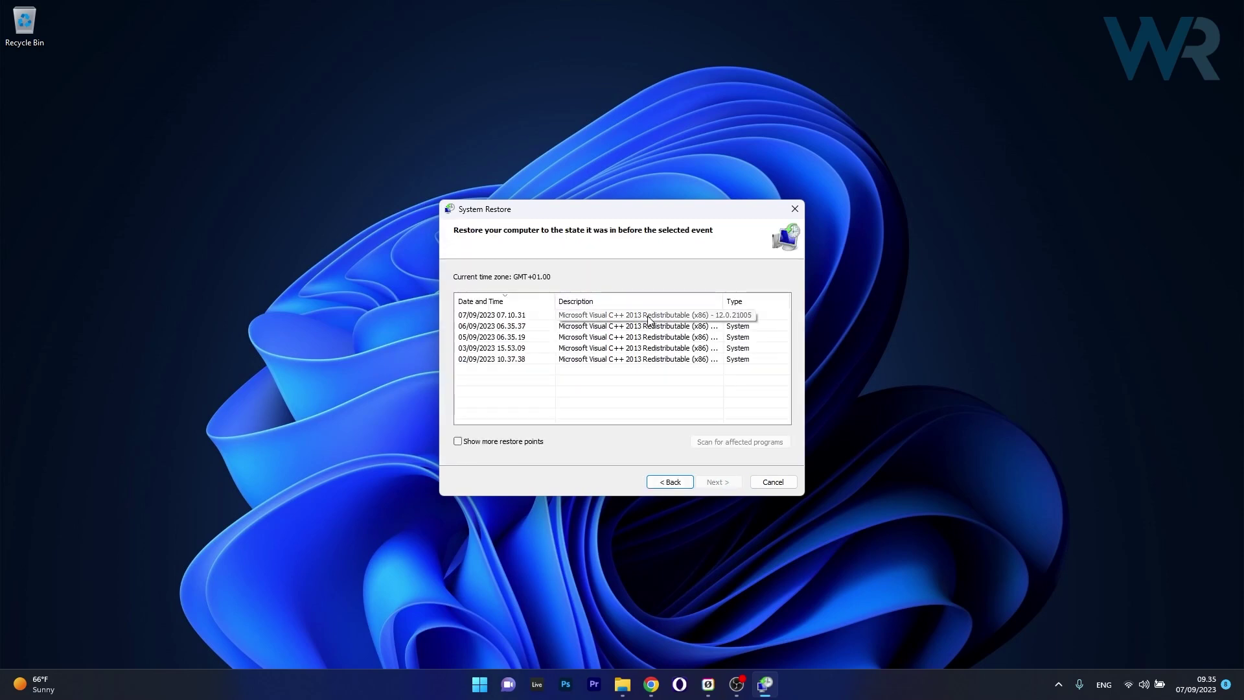
click(648, 318)
click(718, 482)
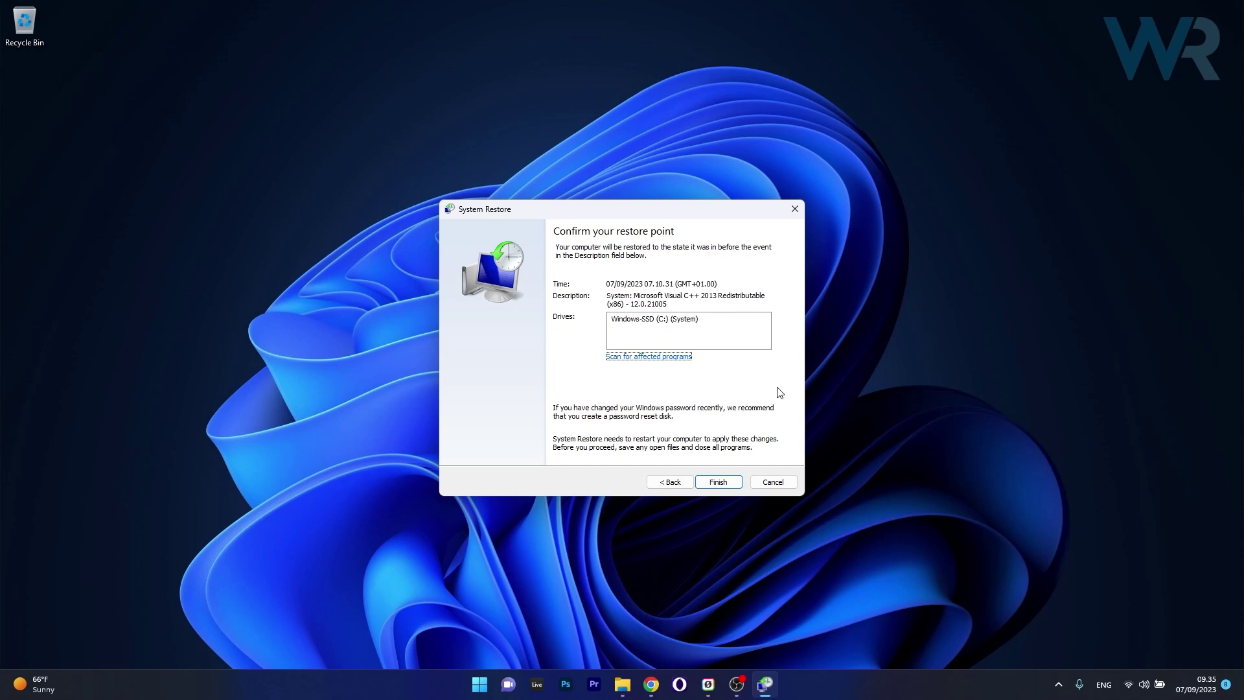
click(795, 209)
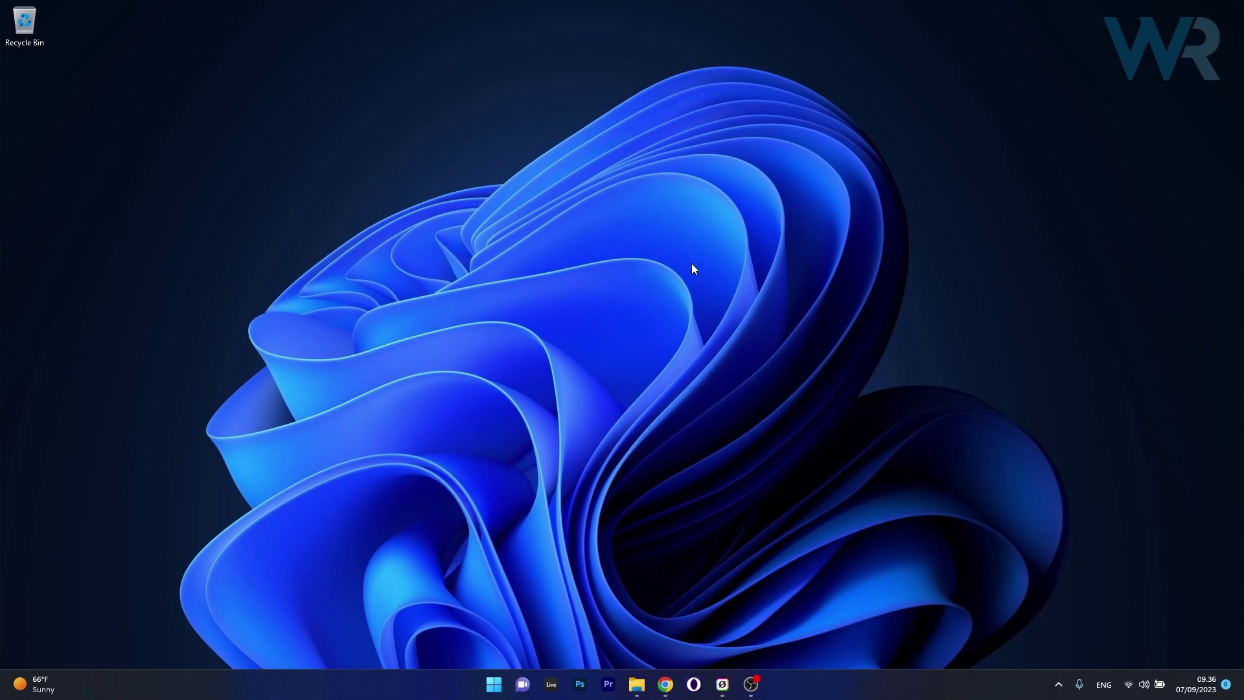